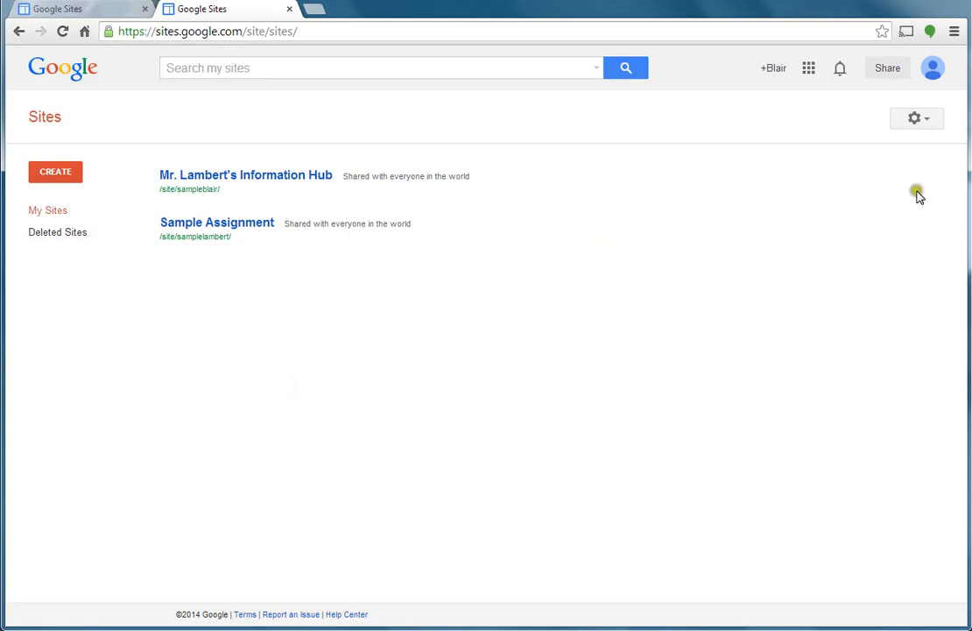
pyautogui.click(811, 74)
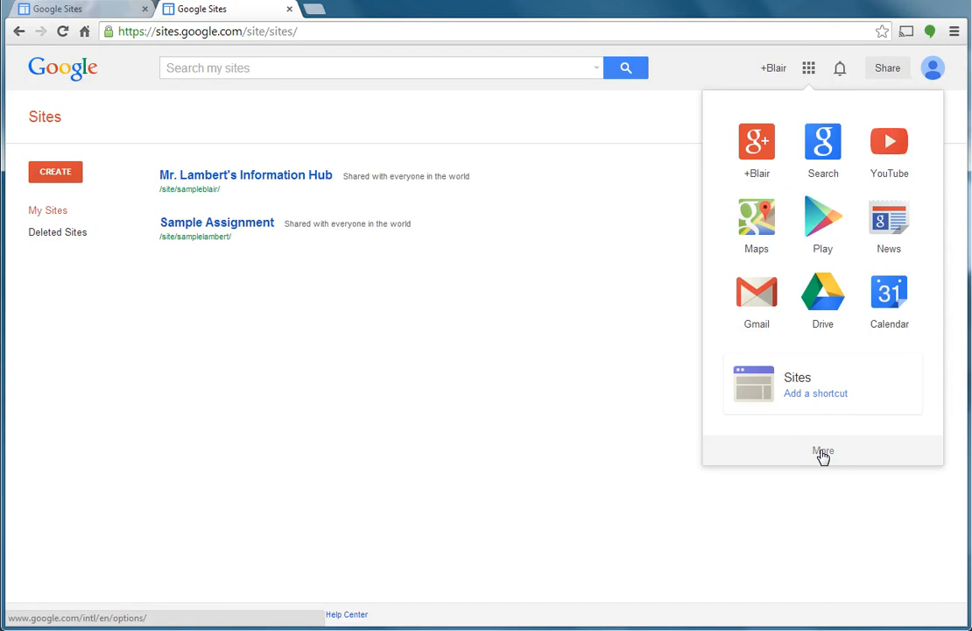
pyautogui.click(584, 422)
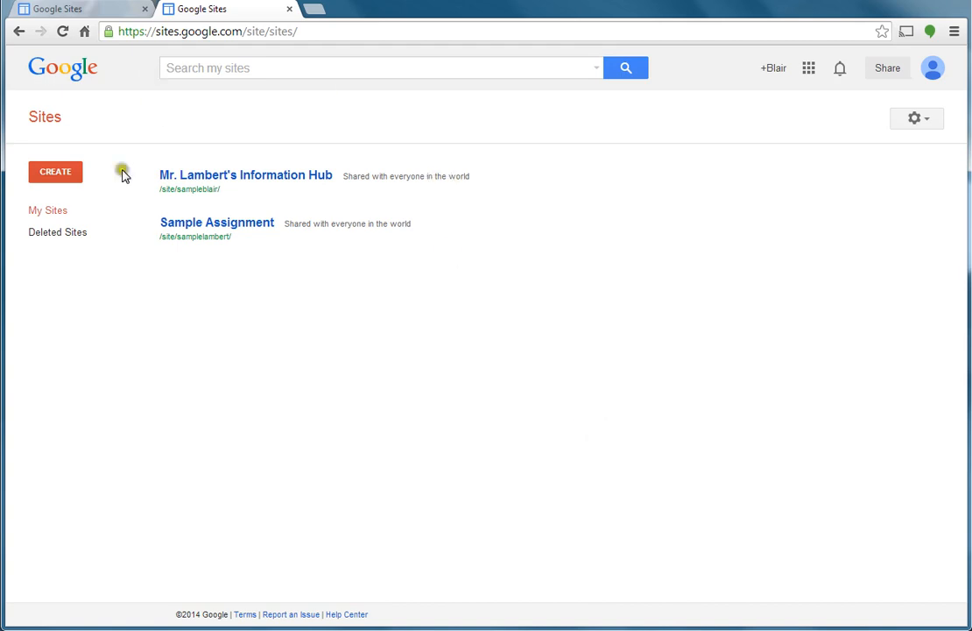
# Step: Open the Sample Assignment site in layout editing mode and bring up its site header configuration
pyautogui.click(248, 226)
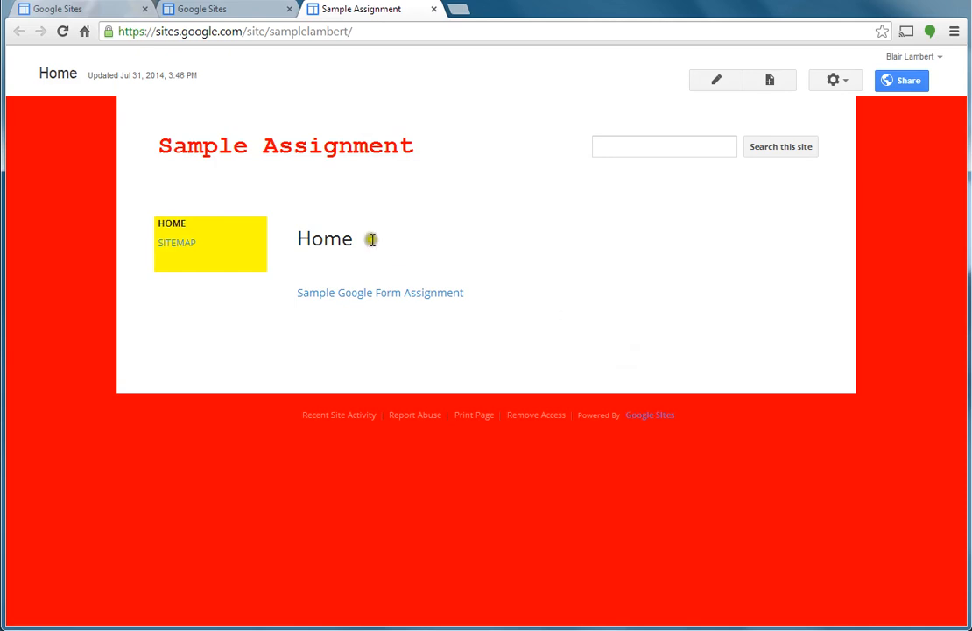
pyautogui.click(850, 80)
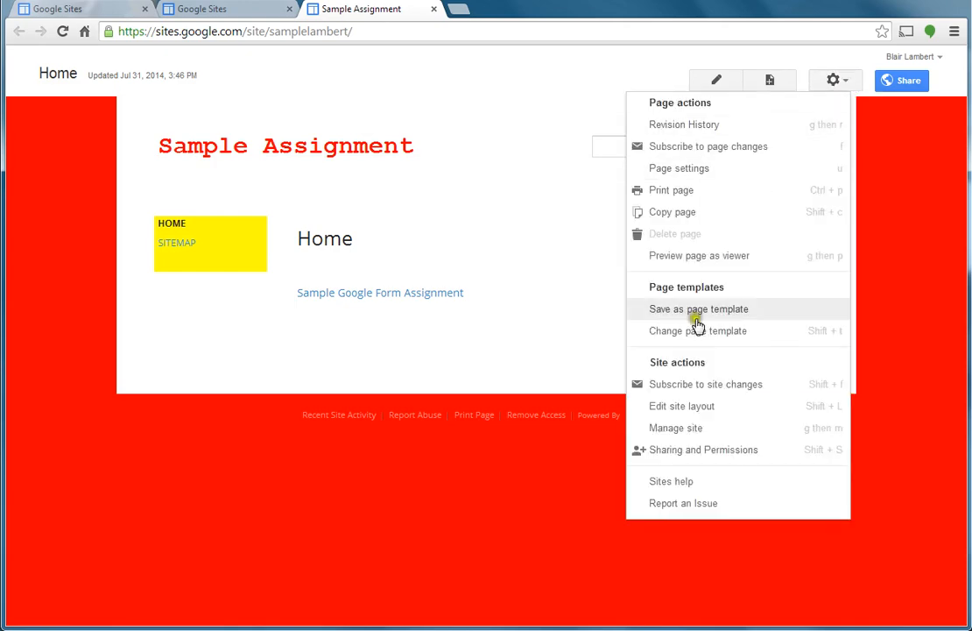
pyautogui.click(681, 407)
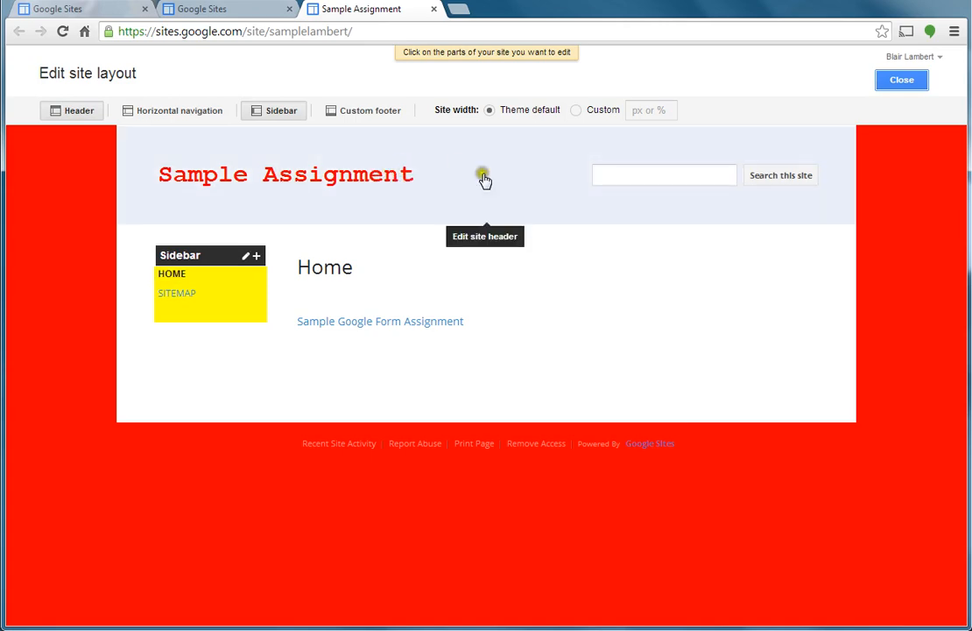
pyautogui.click(489, 200)
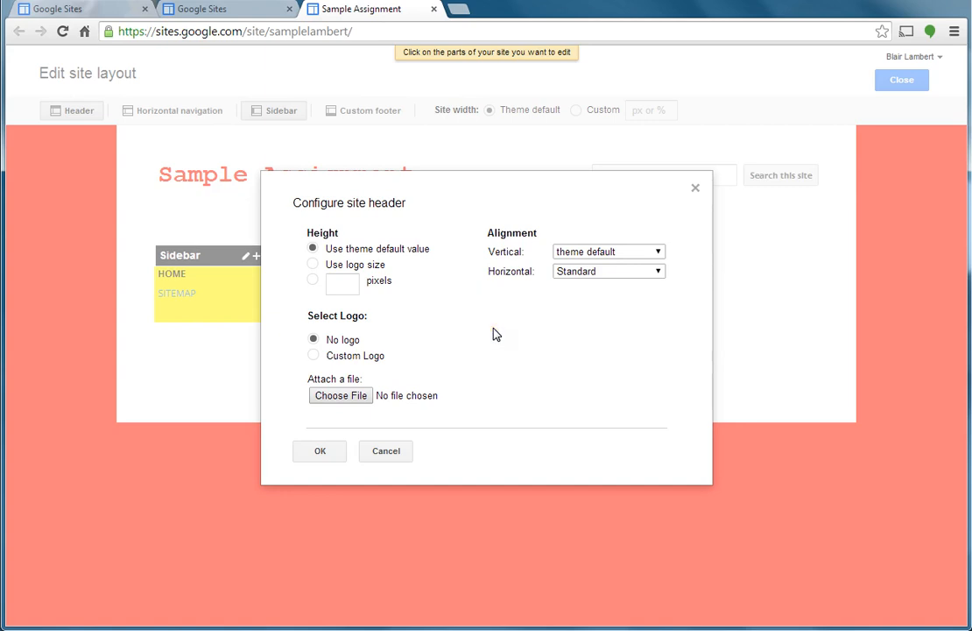
# Step: Set the desktop image apple.jpg as the site header's custom logo and close layout editing
pyautogui.click(316, 338)
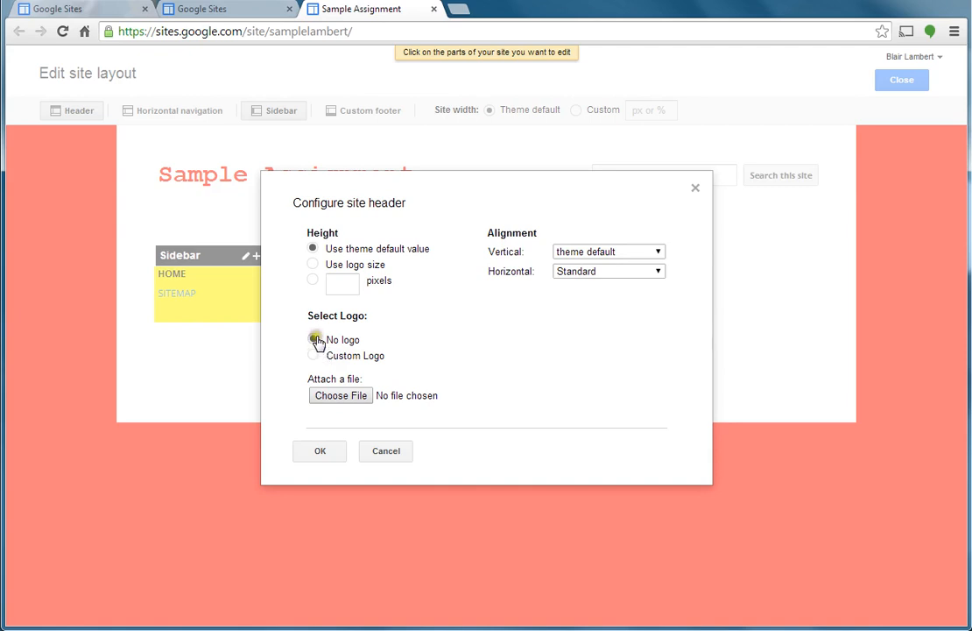
pyautogui.click(335, 398)
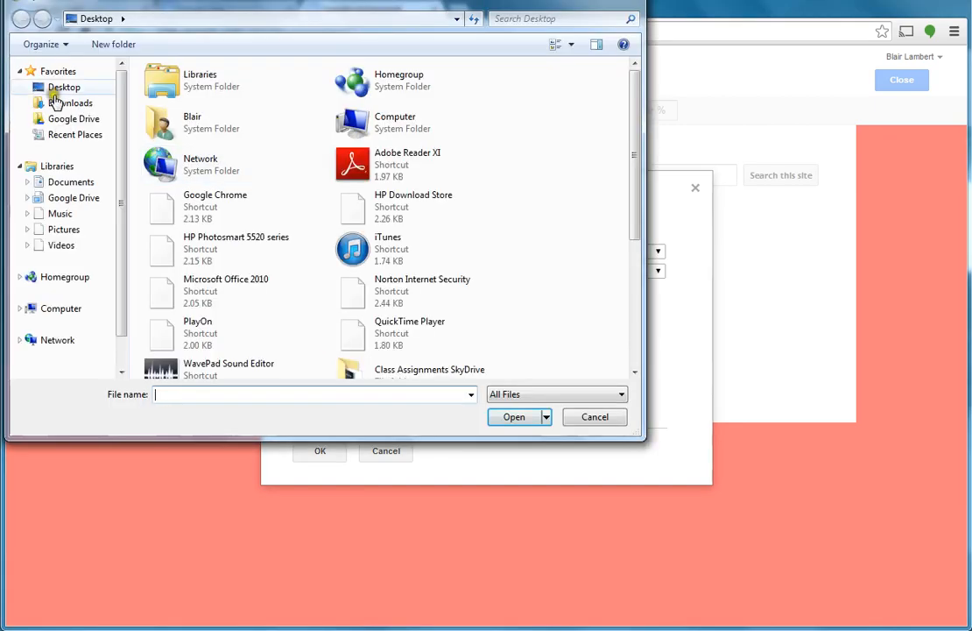
pyautogui.moveTo(630, 122); pyautogui.dragTo(634, 271)
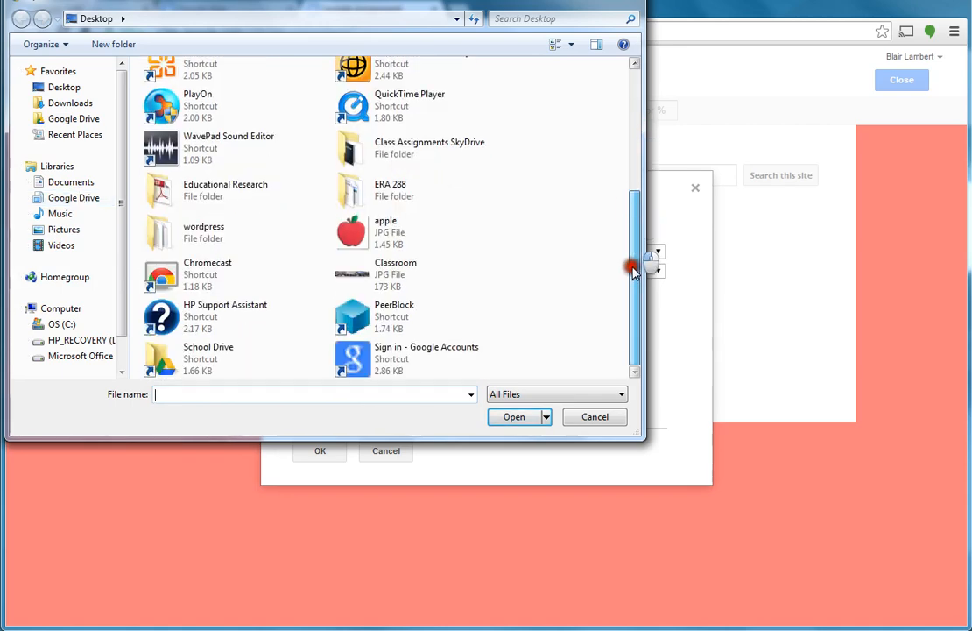
pyautogui.click(515, 246)
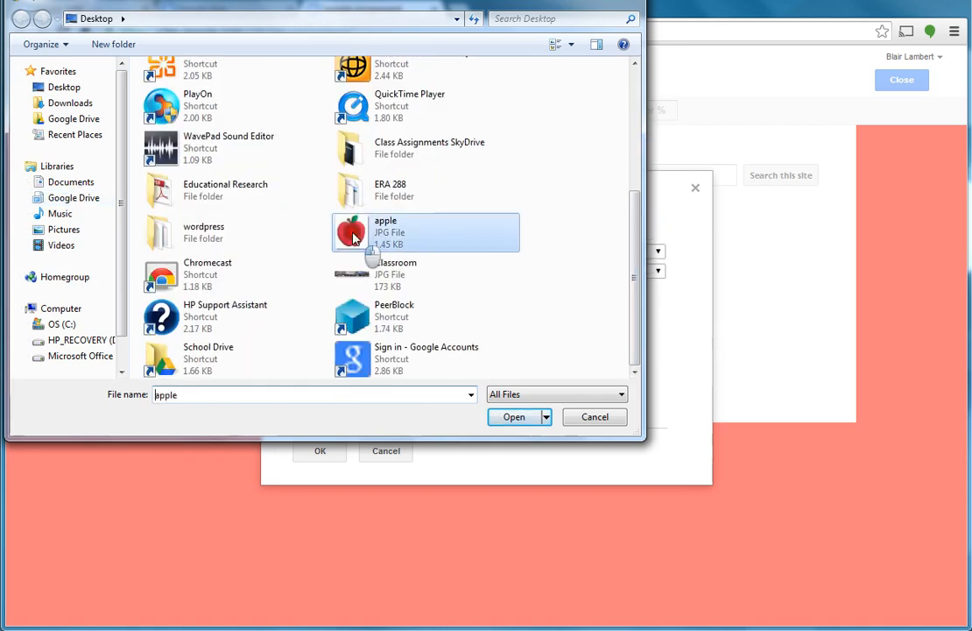
pyautogui.click(524, 420)
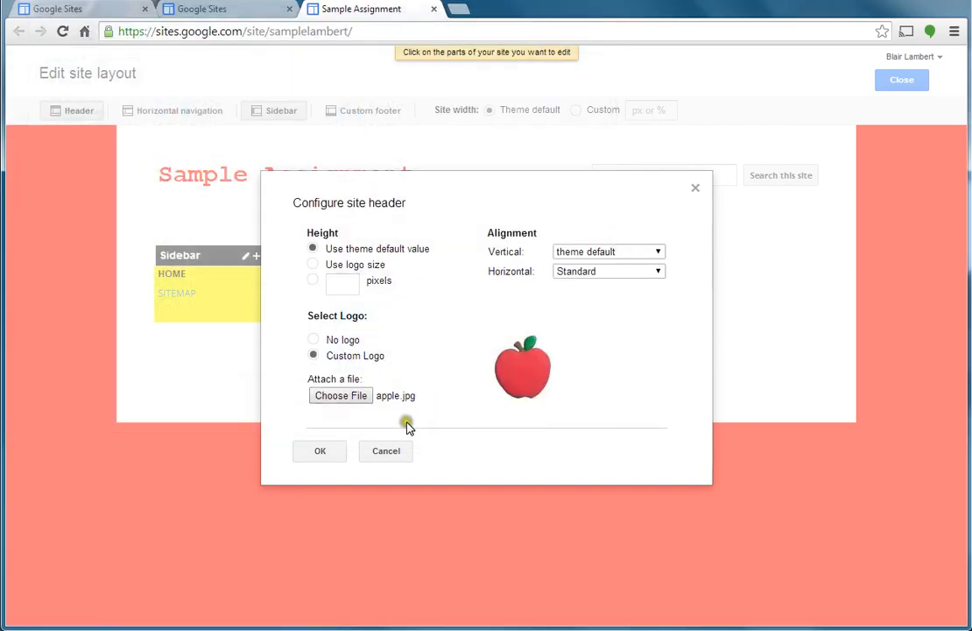
pyautogui.click(321, 450)
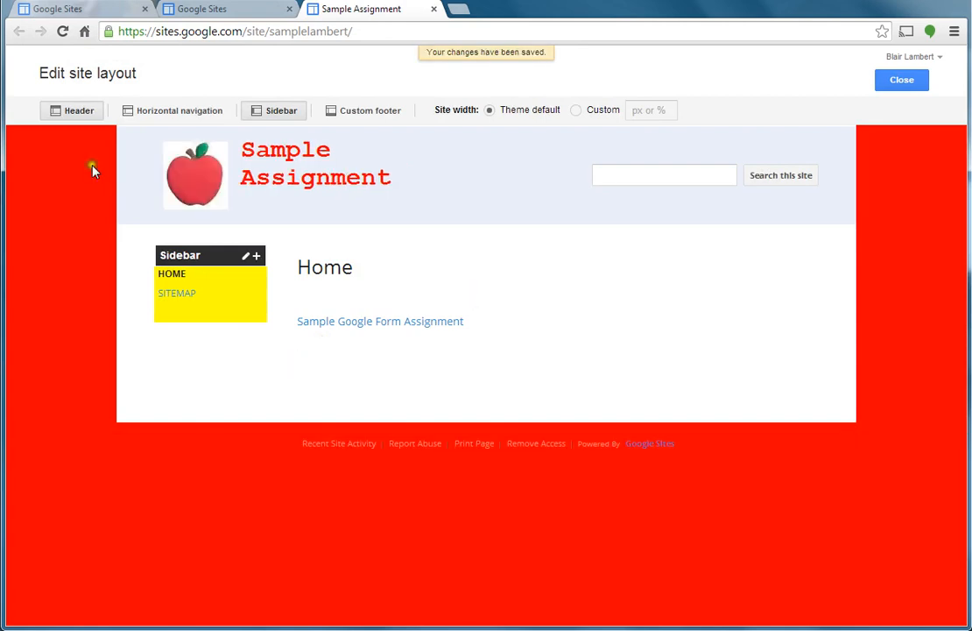
pyautogui.click(638, 352)
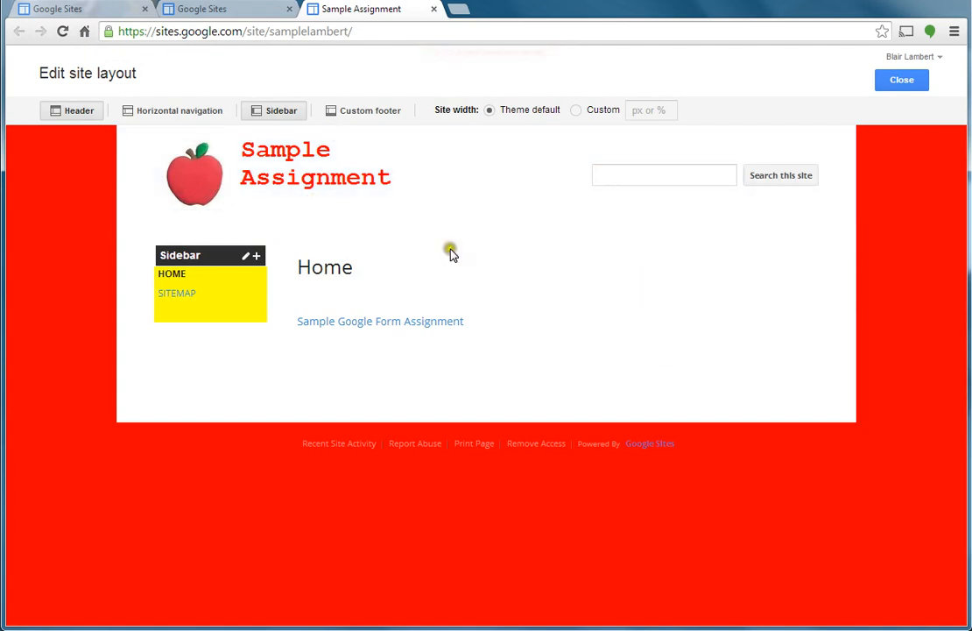
pyautogui.click(905, 81)
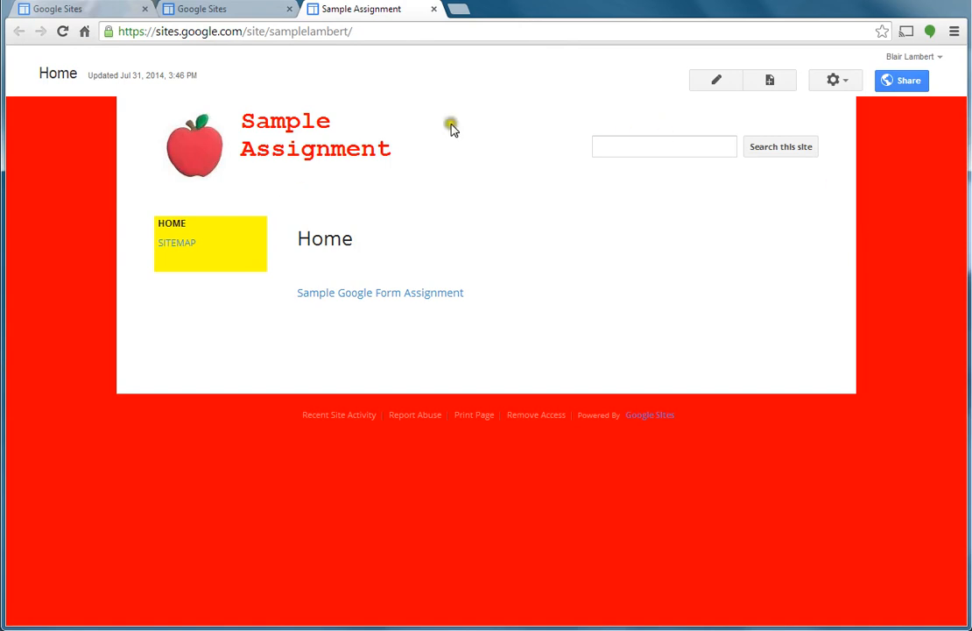
# Step: Change the site name in the site's general settings to the teacher's title and surname in possessive form plus "Example", and save it
pyautogui.click(836, 85)
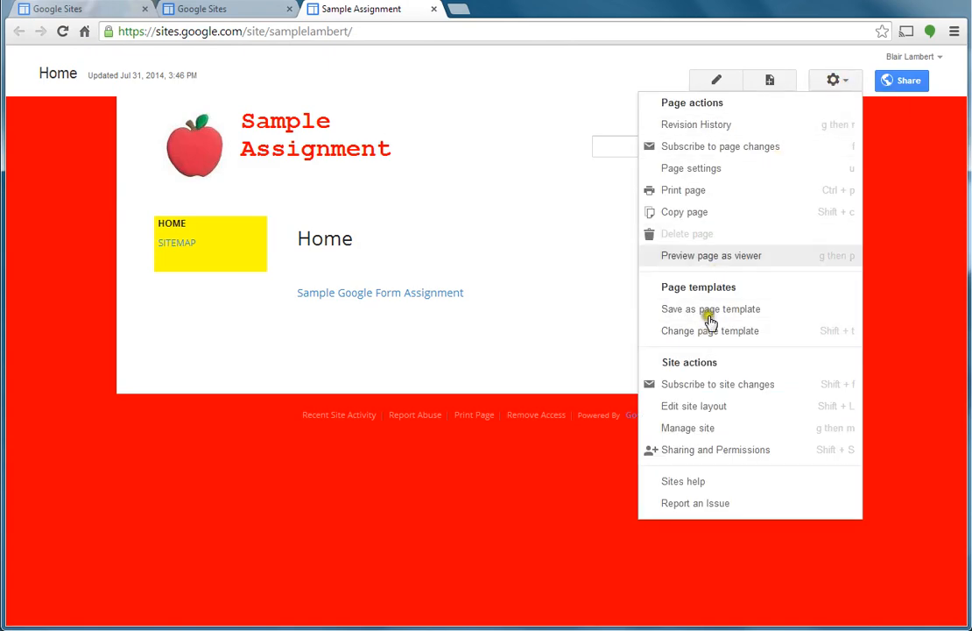
pyautogui.click(701, 429)
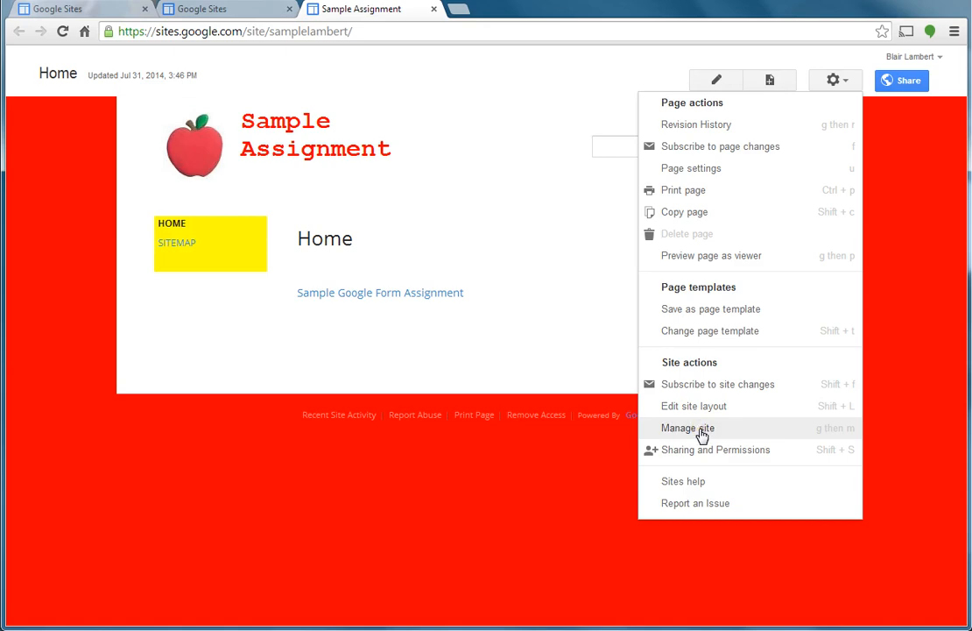
pyautogui.click(701, 428)
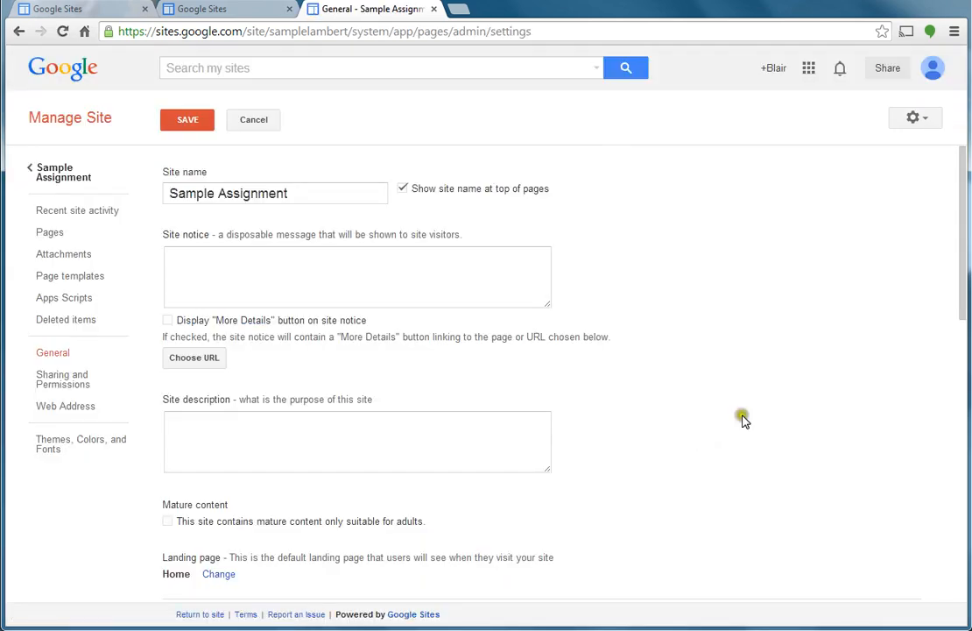
pyautogui.click(300, 194)
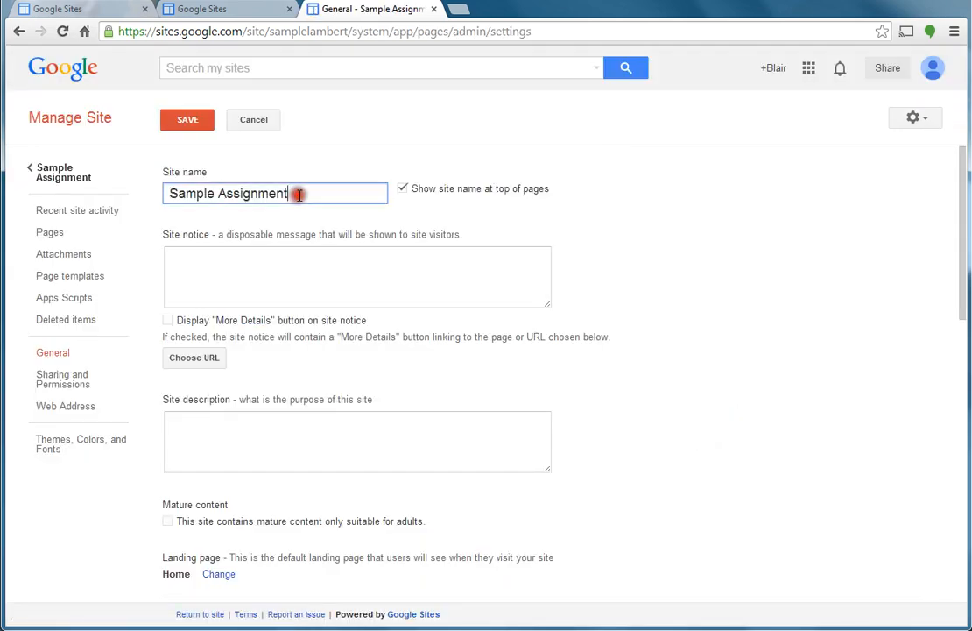
pyautogui.press('BackSpace')
pyautogui.press('BackSpace')
pyautogui.press('BackSpace')
pyautogui.press('BackSpace')
pyautogui.press('BackSpace')
pyautogui.press('BackSpace')
pyautogui.press('BackSpace')
pyautogui.press('BackSpace')
pyautogui.press('BackSpace')
pyautogui.press('BackSpace')
pyautogui.press('BackSpace')
pyautogui.press('BackSpace')
pyautogui.press('BackSpace')
pyautogui.press('BackSpace')
pyautogui.press('BackSpace')
pyautogui.press('BackSpace')
pyautogui.press('BackSpace')
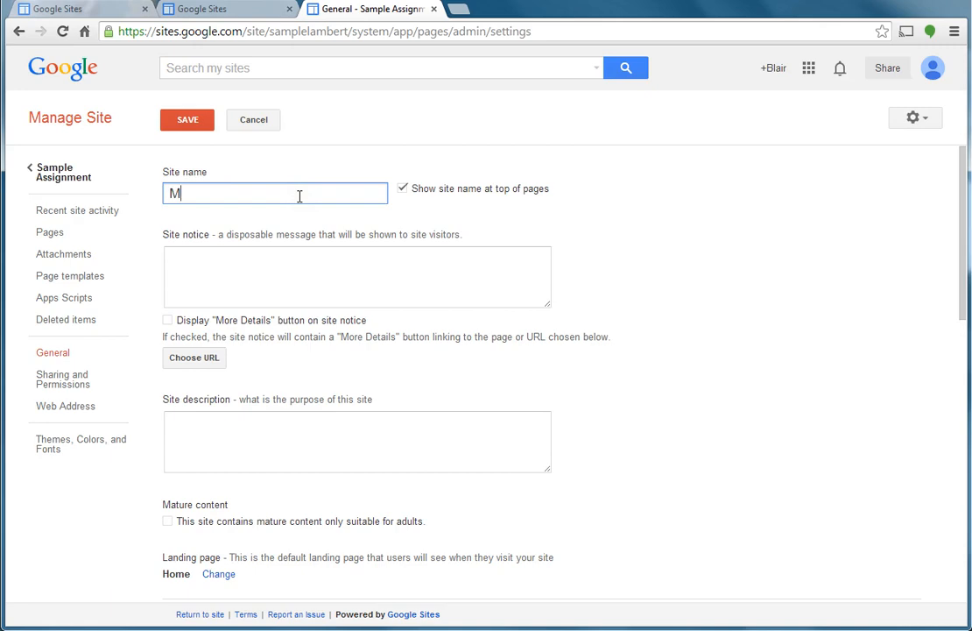
pyautogui.write("Mr. Lambert's Example")
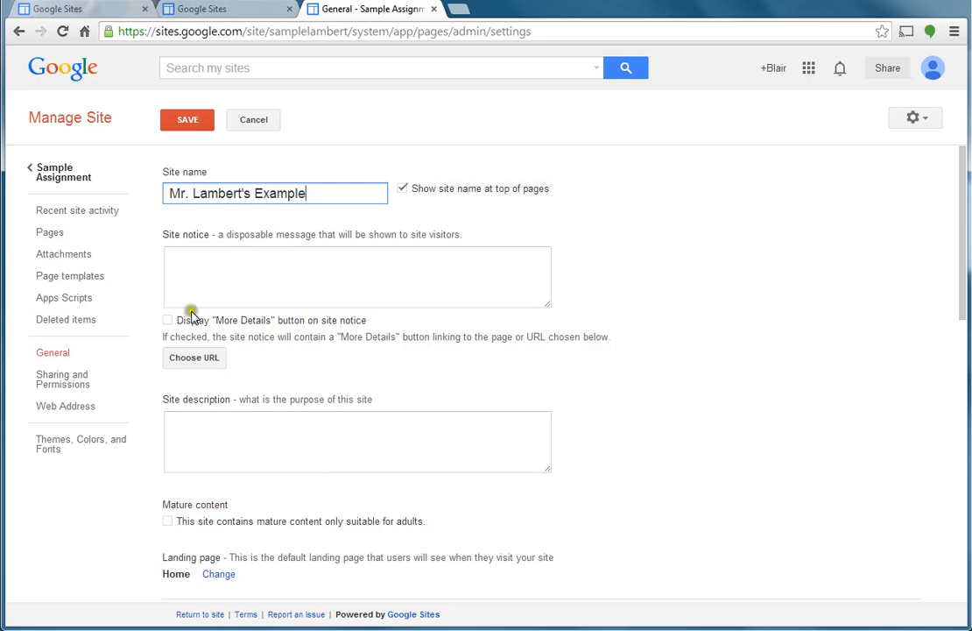
pyautogui.click(57, 446)
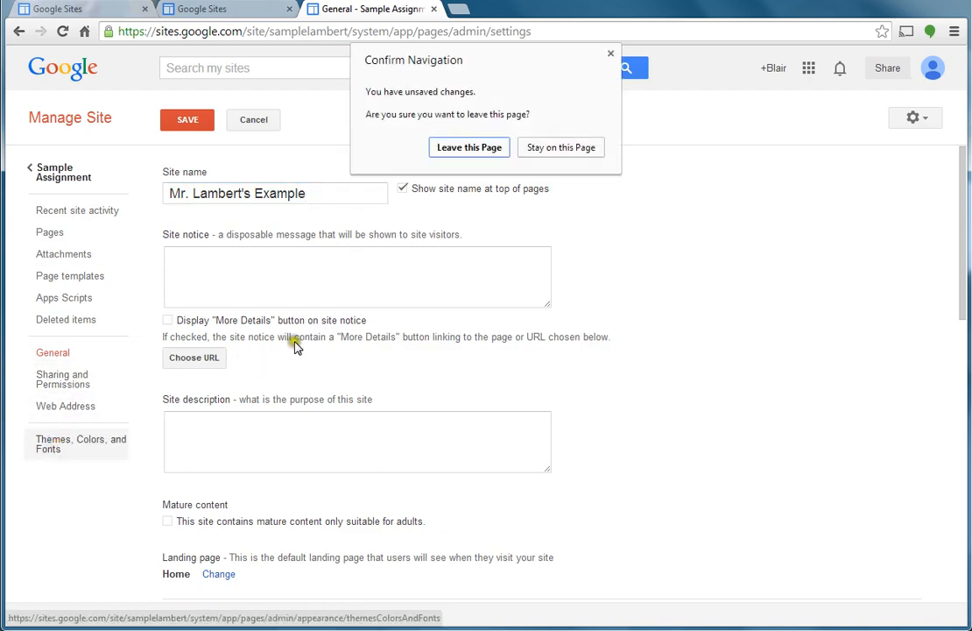
pyautogui.click(574, 147)
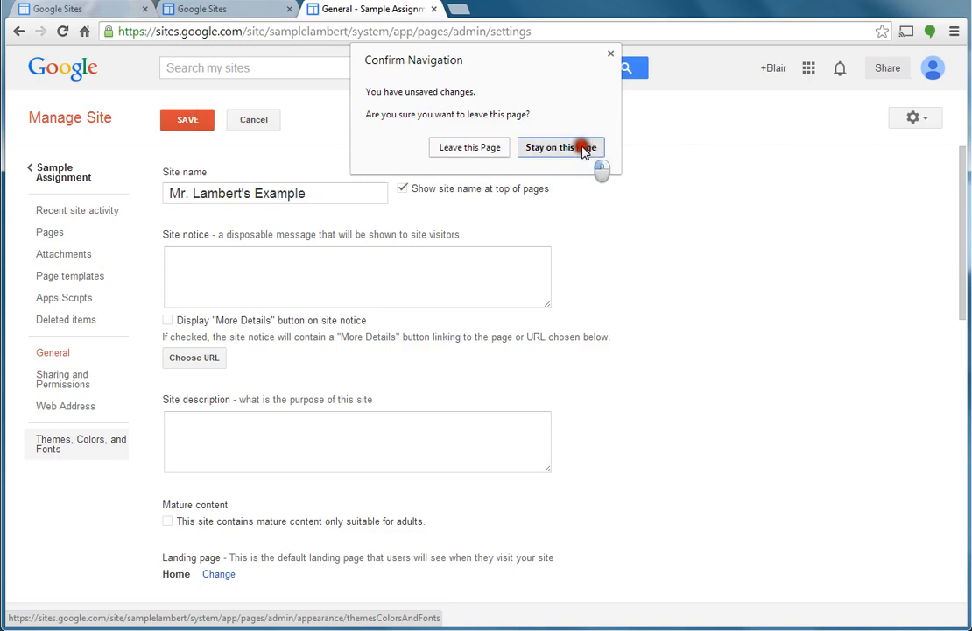
pyautogui.click(207, 123)
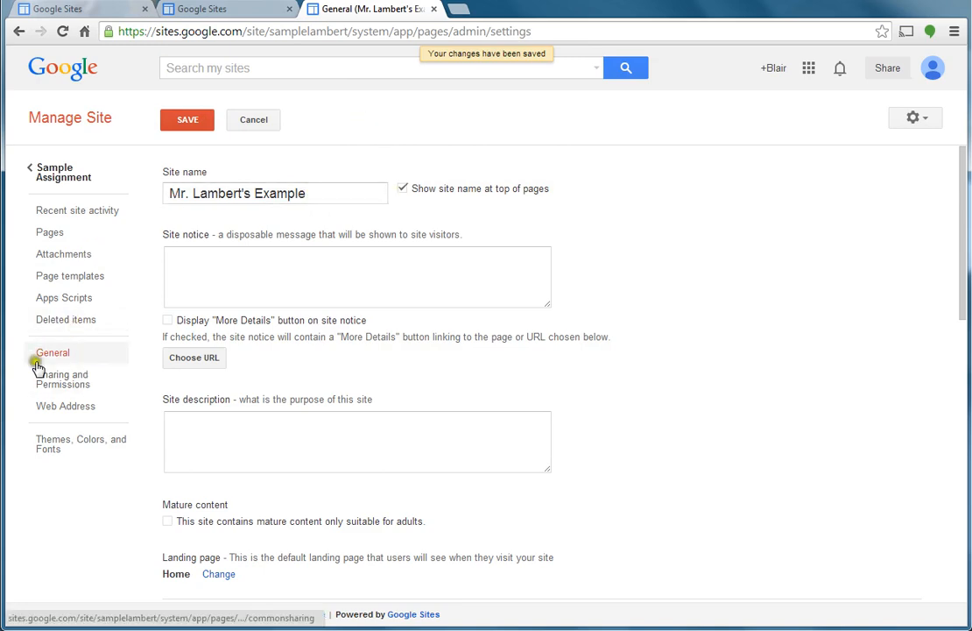
# Step: Set the content area's background color to None in the site's themes, colors and fonts settings
pyautogui.click(54, 448)
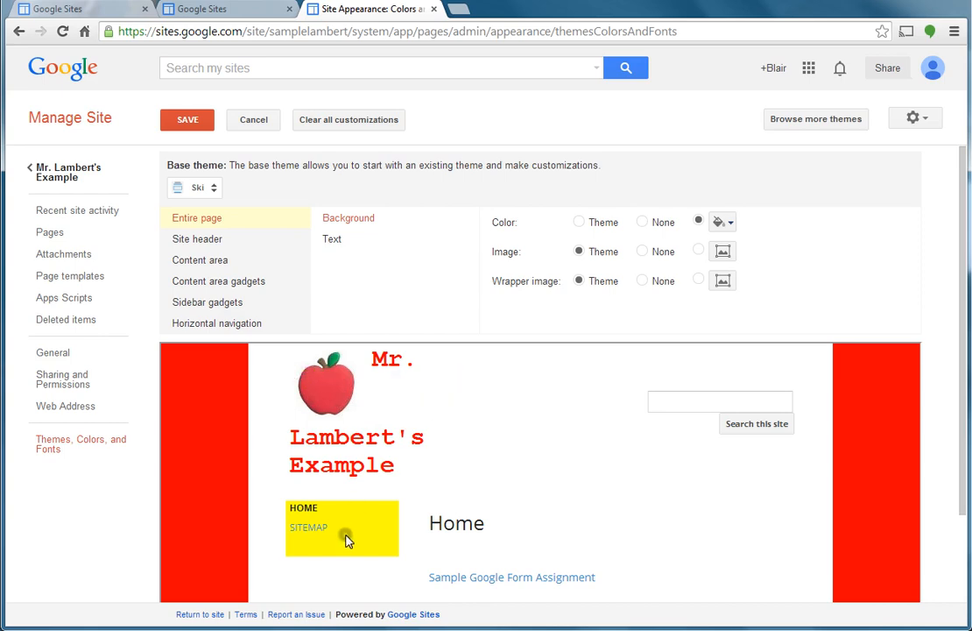
pyautogui.click(205, 221)
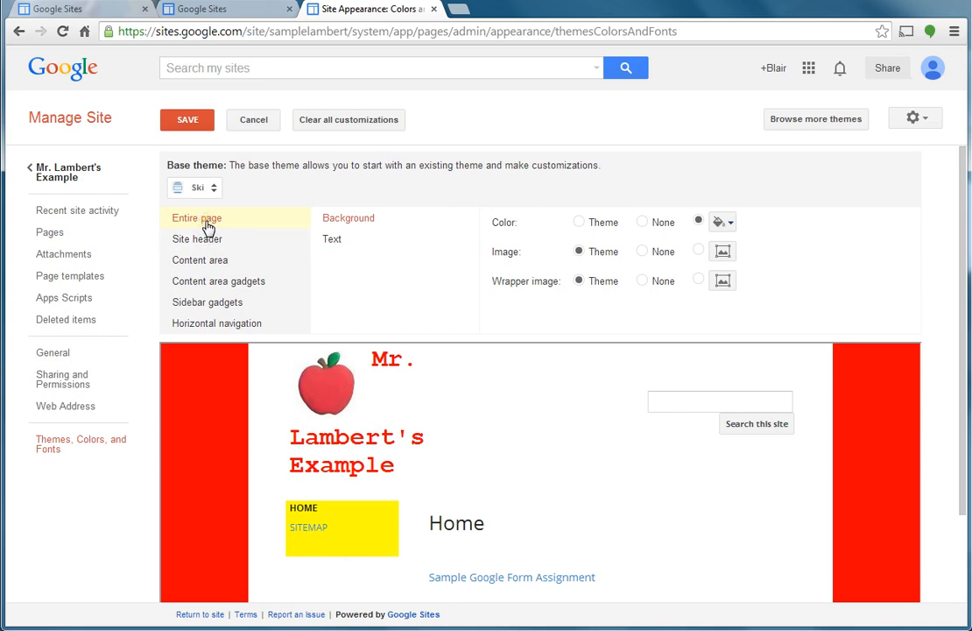
pyautogui.scroll(-1, 169, 482)
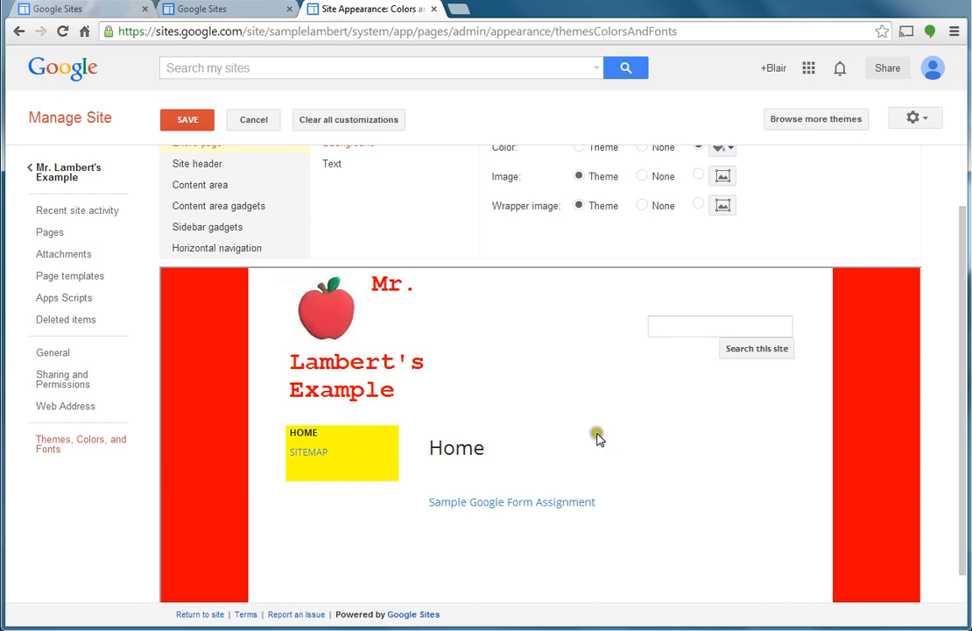
pyautogui.scroll(1, 392, 335)
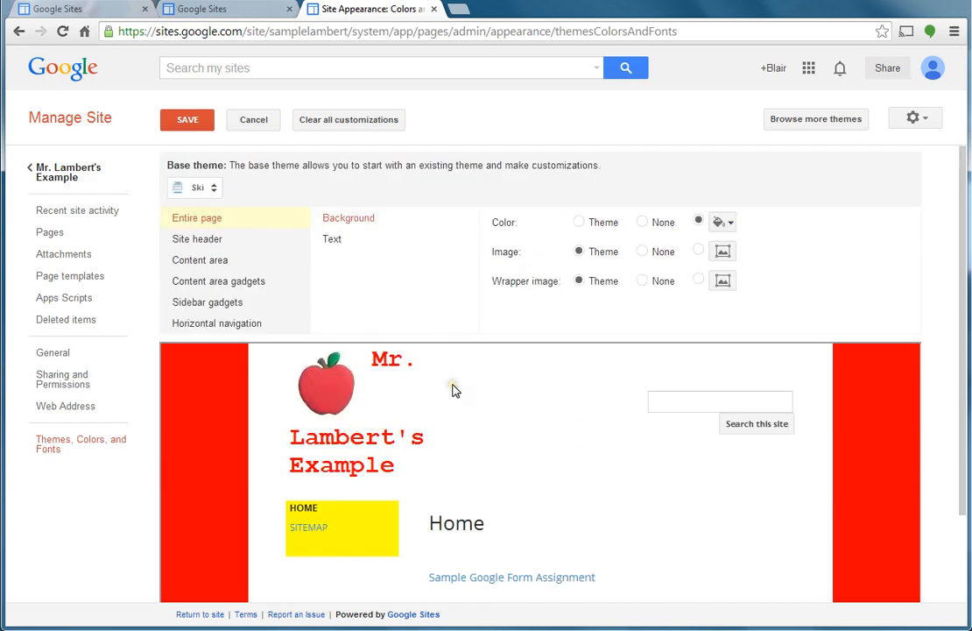
pyautogui.click(192, 261)
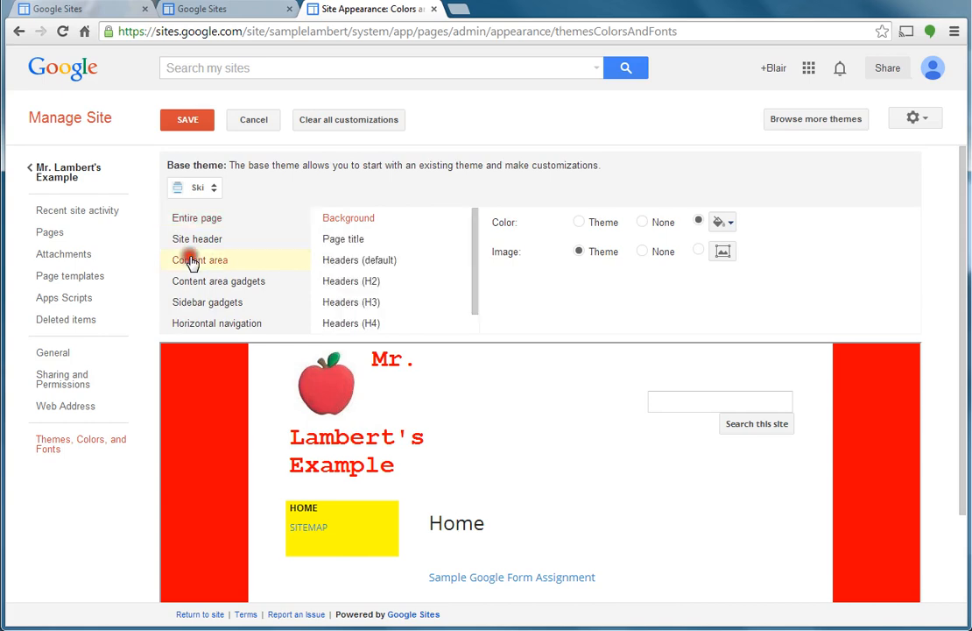
pyautogui.click(642, 223)
pyautogui.scroll(-2, 507, 477)
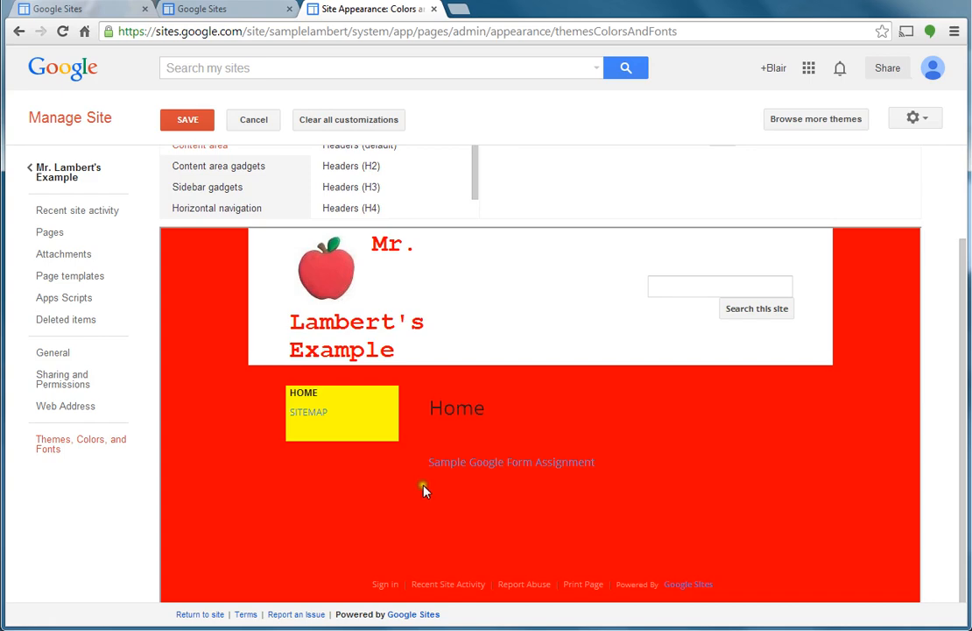
pyautogui.scroll(2, 422, 488)
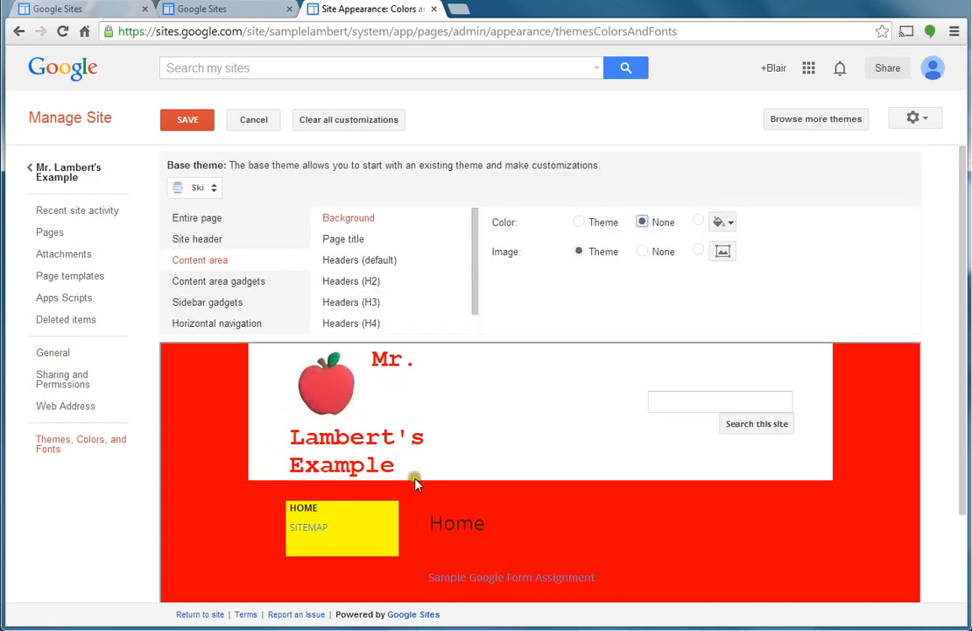
# Step: Try yellow as the site header's background color, and settle on None for that color
pyautogui.click(200, 219)
pyautogui.click(192, 240)
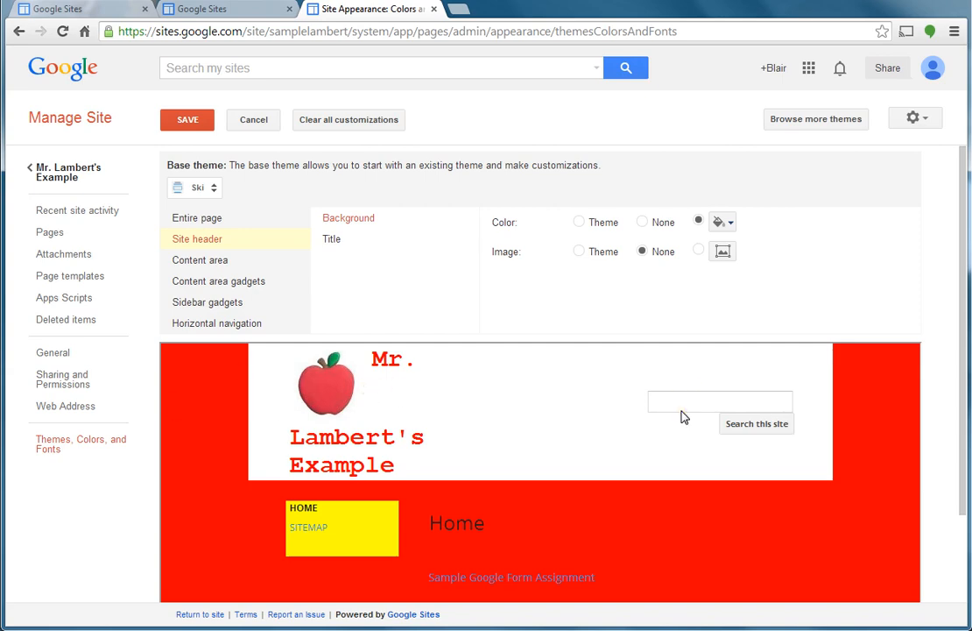
pyautogui.click(643, 236)
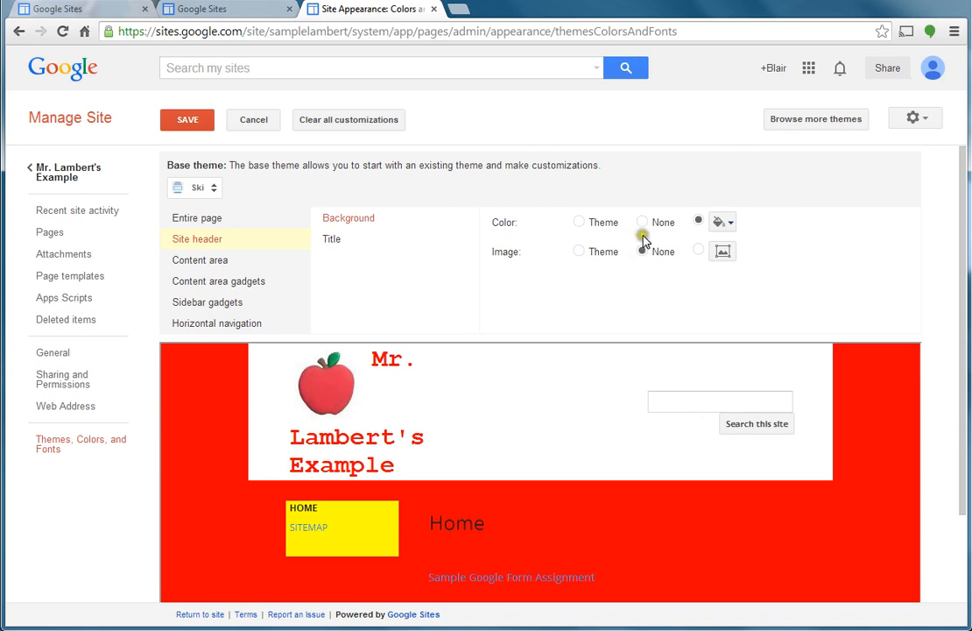
pyautogui.click(716, 224)
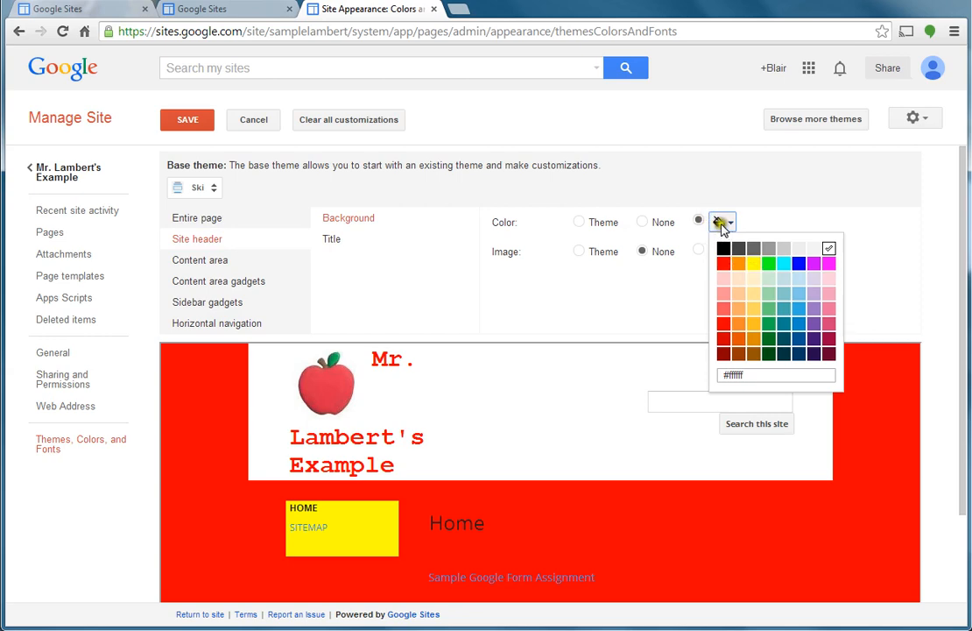
pyautogui.click(751, 266)
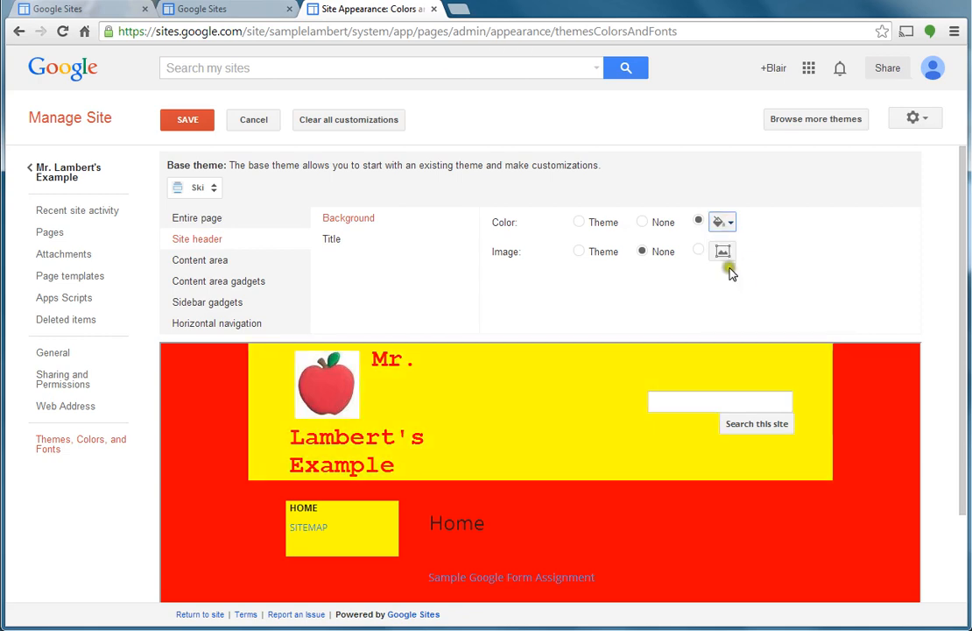
pyautogui.click(642, 222)
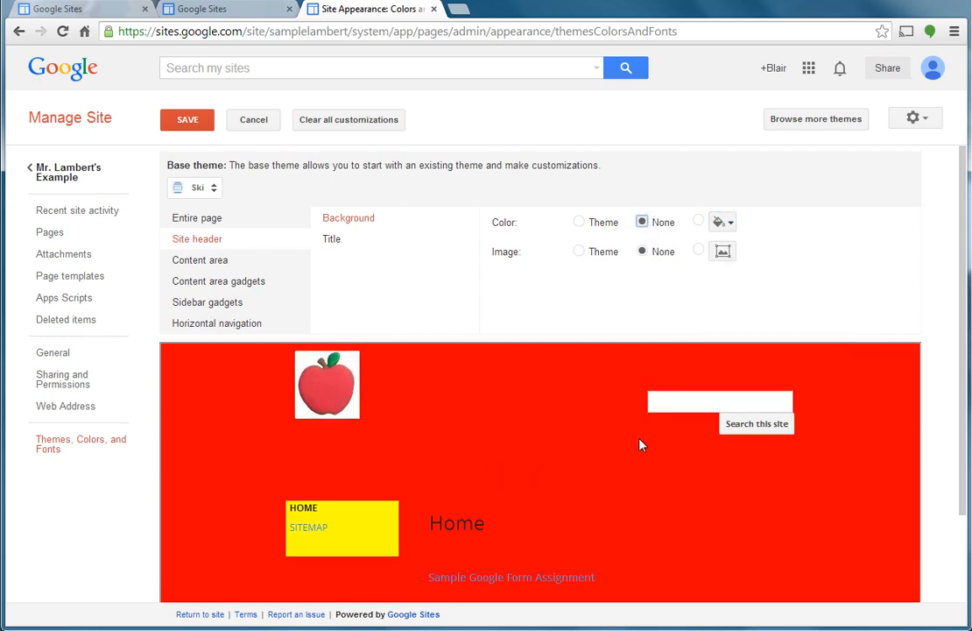
# Step: Try yellow as the site header's background color, and switch that color back to the Theme option
pyautogui.click(698, 222)
pyautogui.click(716, 222)
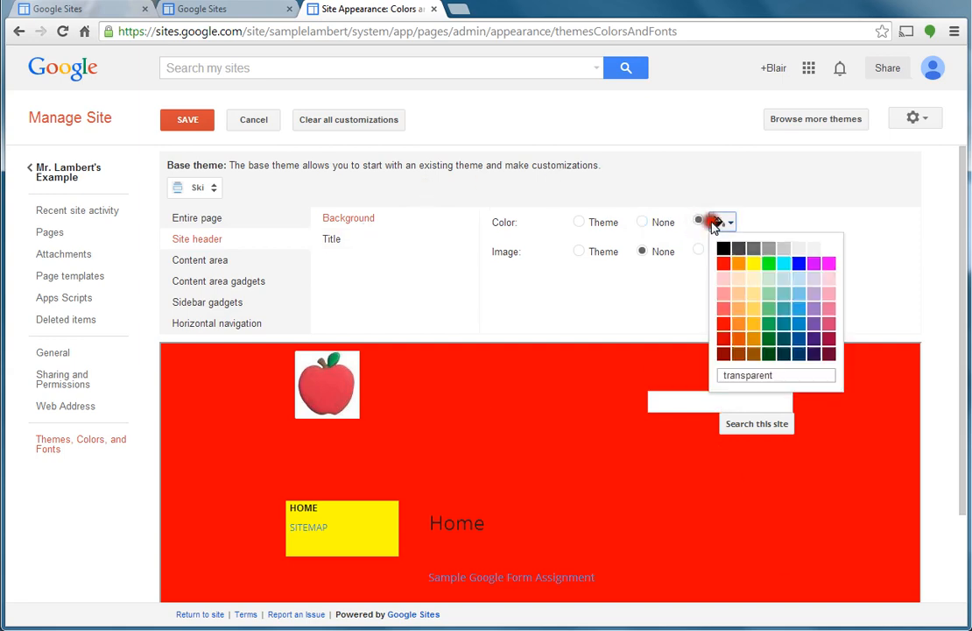
pyautogui.click(751, 265)
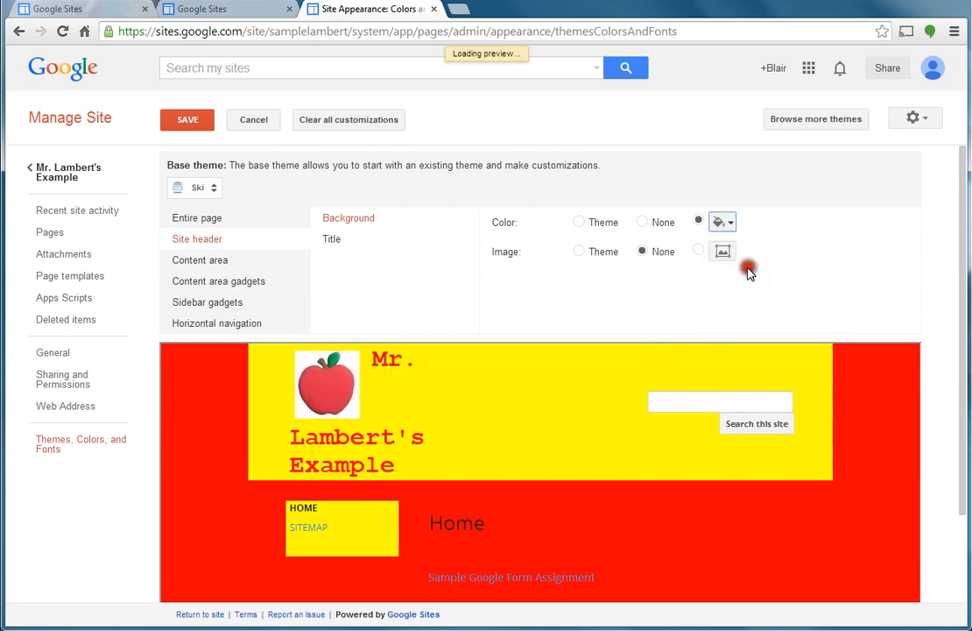
pyautogui.click(579, 224)
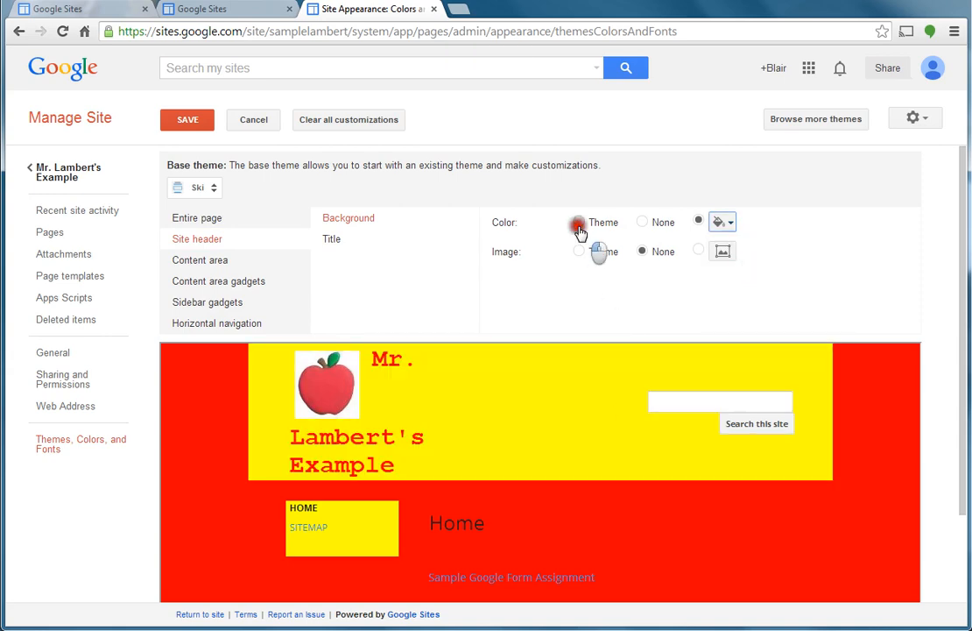
pyautogui.click(578, 223)
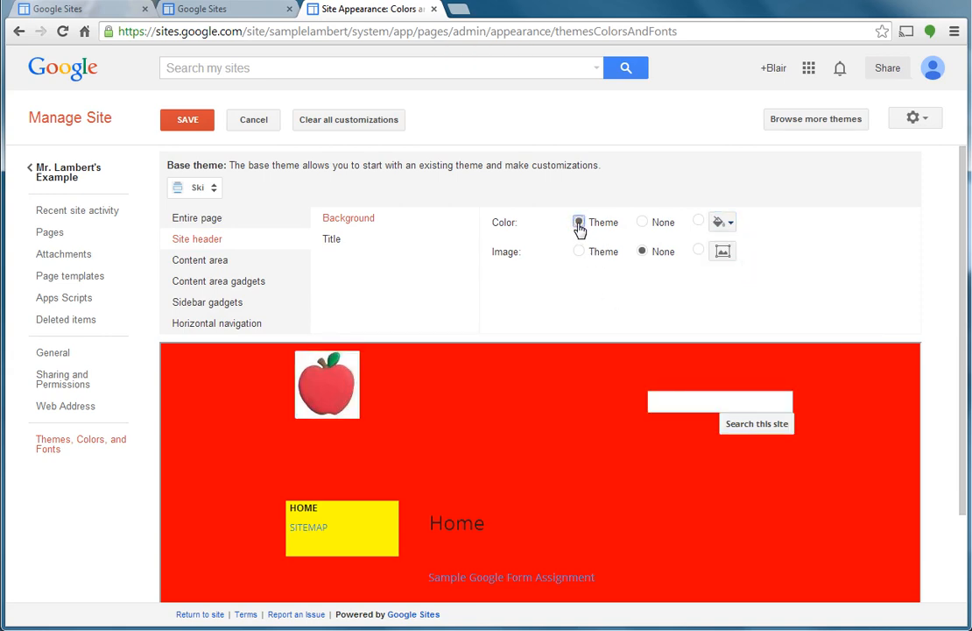
pyautogui.click(576, 223)
# Step: Set the site header's background color to yellow and check the page preview
pyautogui.click(698, 222)
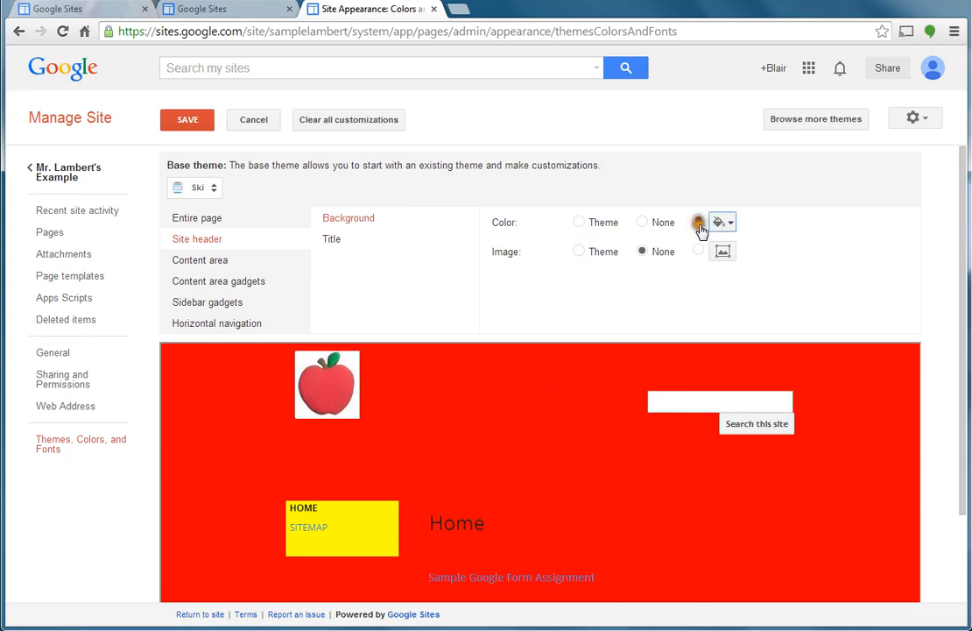
pyautogui.click(720, 222)
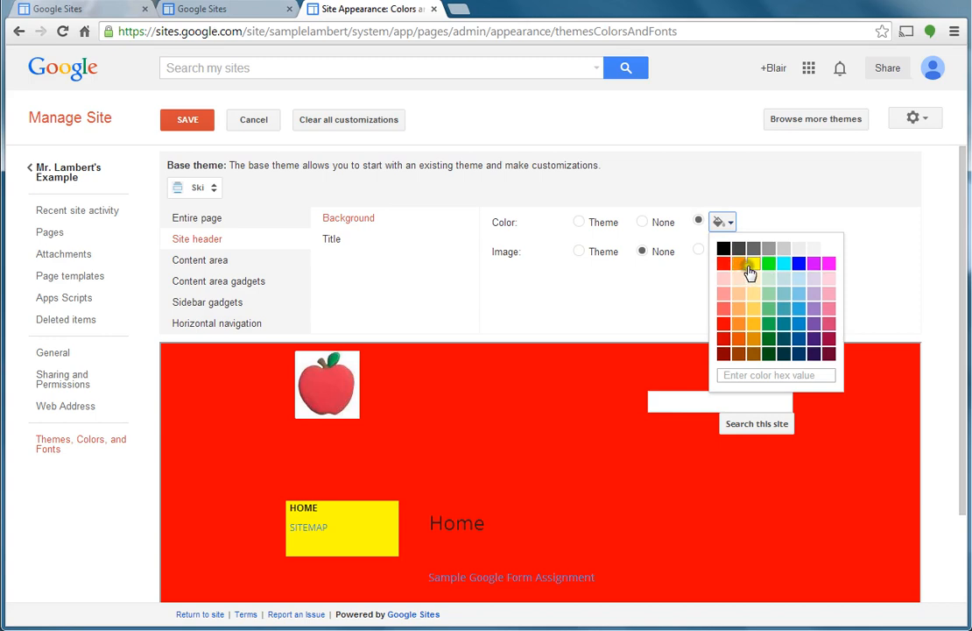
pyautogui.click(748, 265)
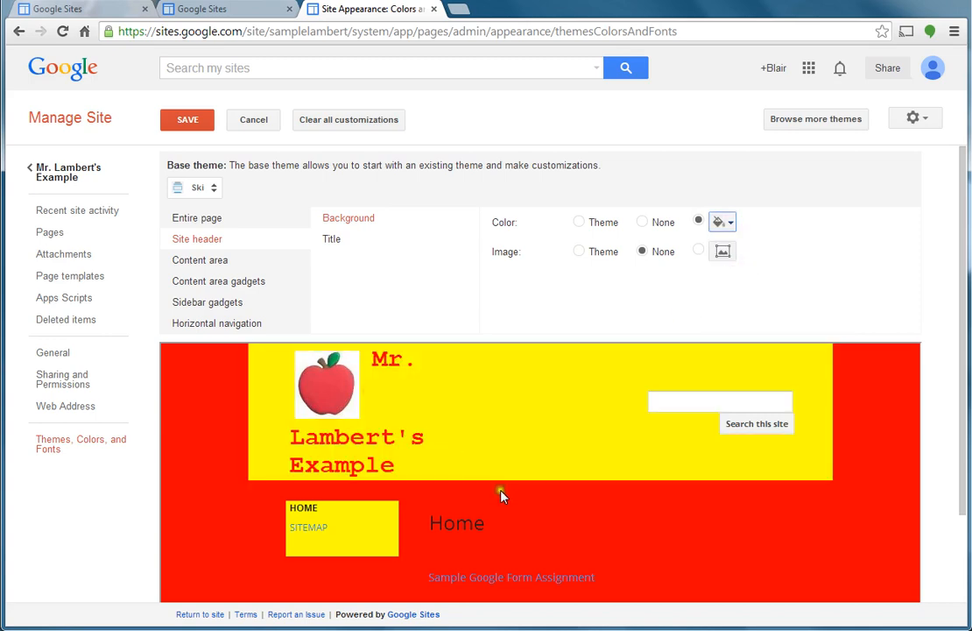
pyautogui.scroll(-3, 500, 496)
pyautogui.scroll(2, 421, 452)
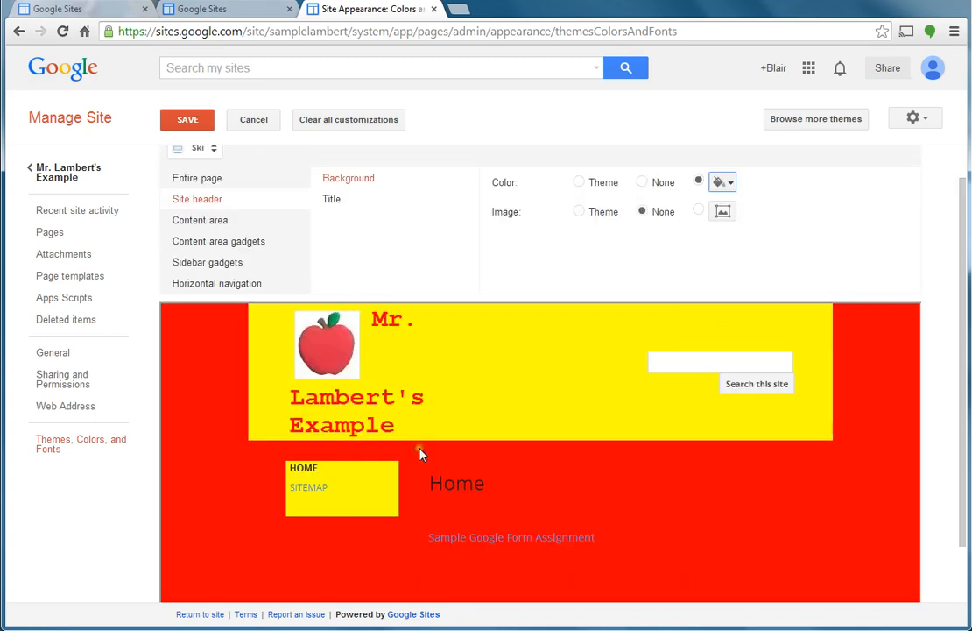
pyautogui.scroll(-2, 417, 453)
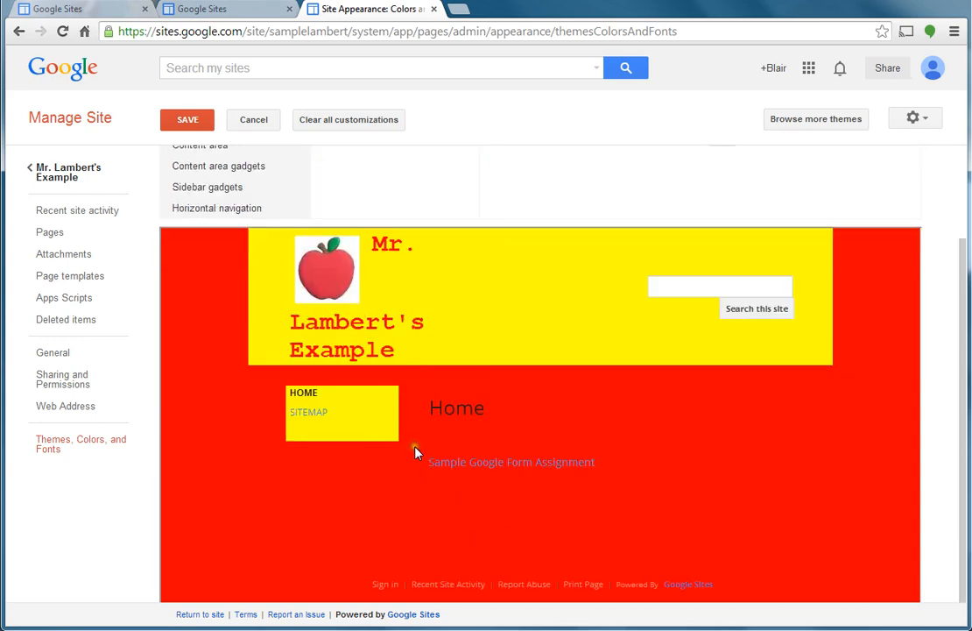
pyautogui.scroll(2, 417, 453)
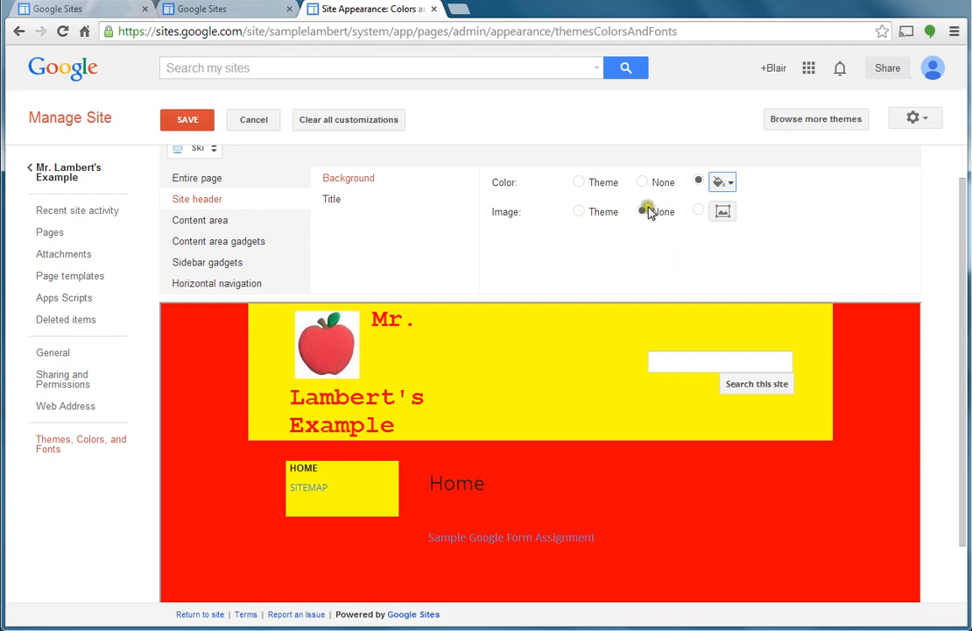
# Step: Try the desktop image apple.jpg as the site header's background image
pyautogui.click(697, 212)
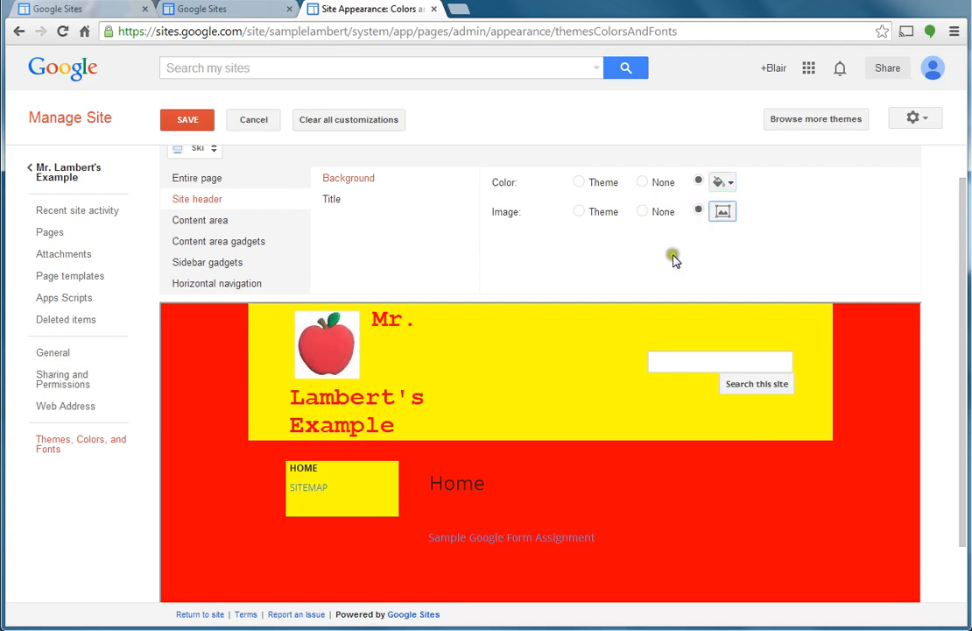
pyautogui.click(720, 214)
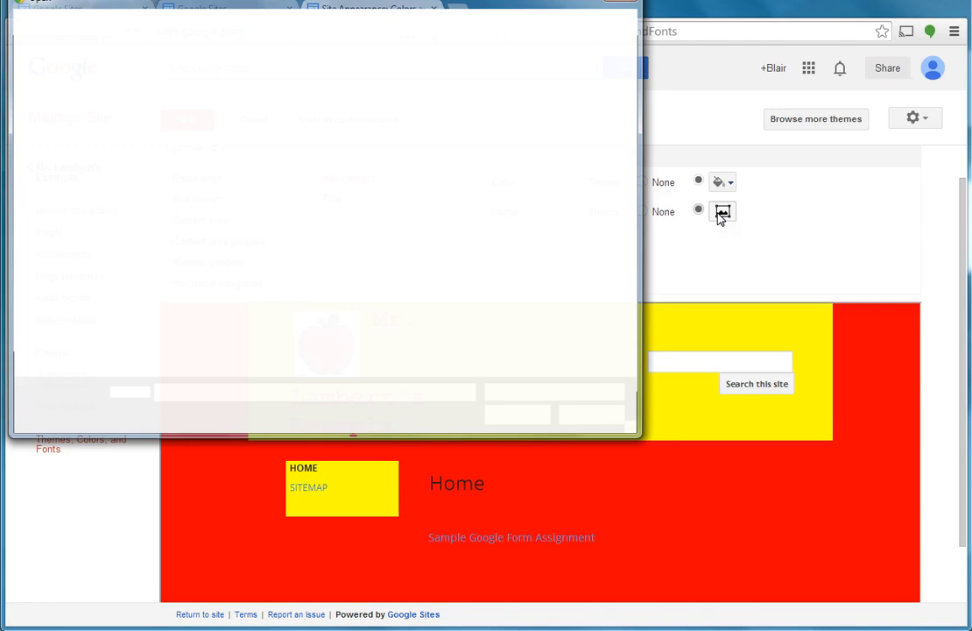
pyautogui.moveTo(637, 219); pyautogui.dragTo(618, 346)
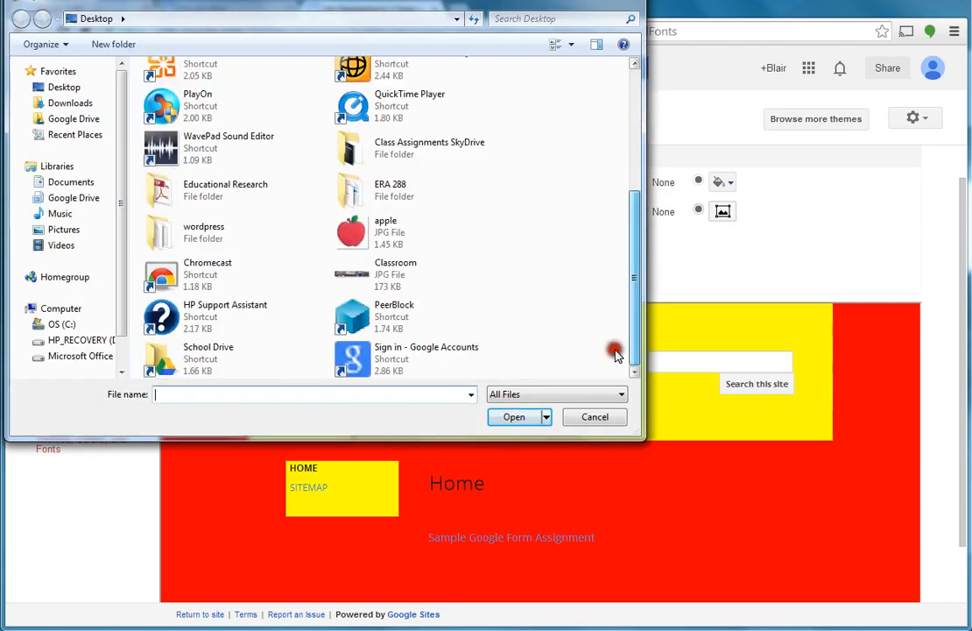
pyautogui.click(359, 232)
pyautogui.click(504, 421)
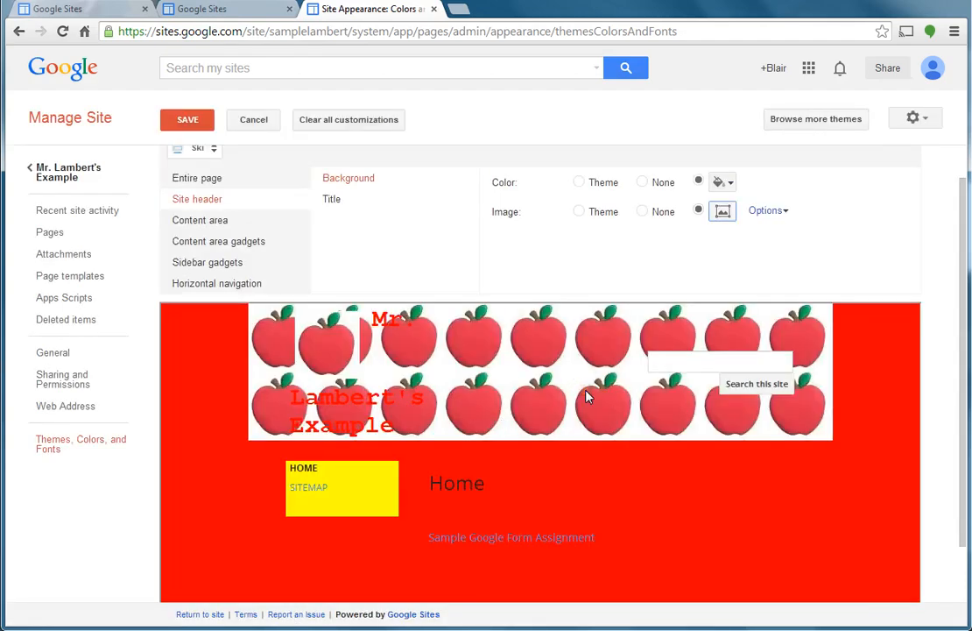
pyautogui.click(330, 355)
# Step: Replace the site header's background image with the desktop image Classroom.jpg
pyautogui.click(722, 211)
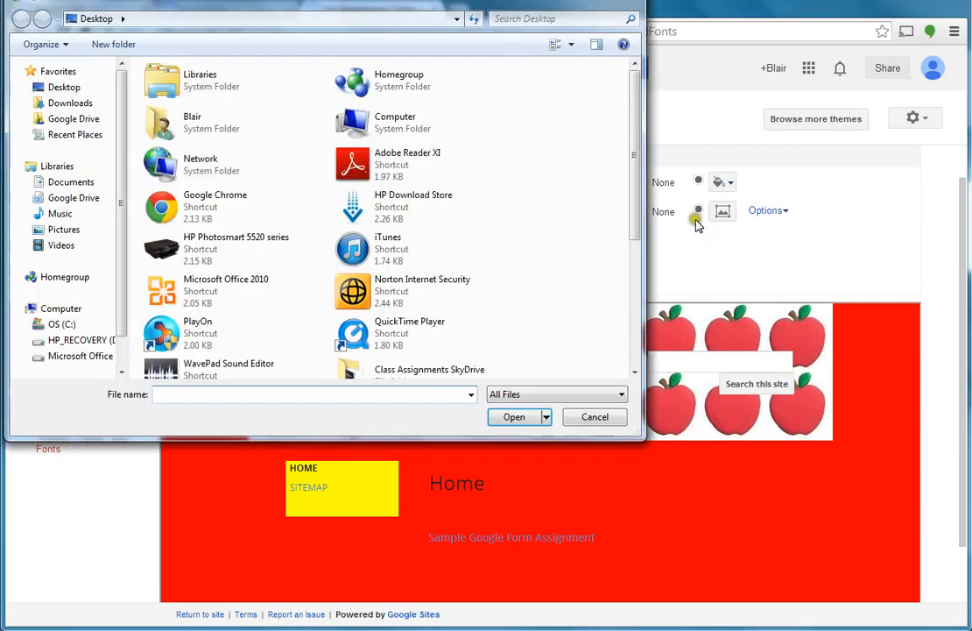
pyautogui.moveTo(635, 197); pyautogui.dragTo(635, 321)
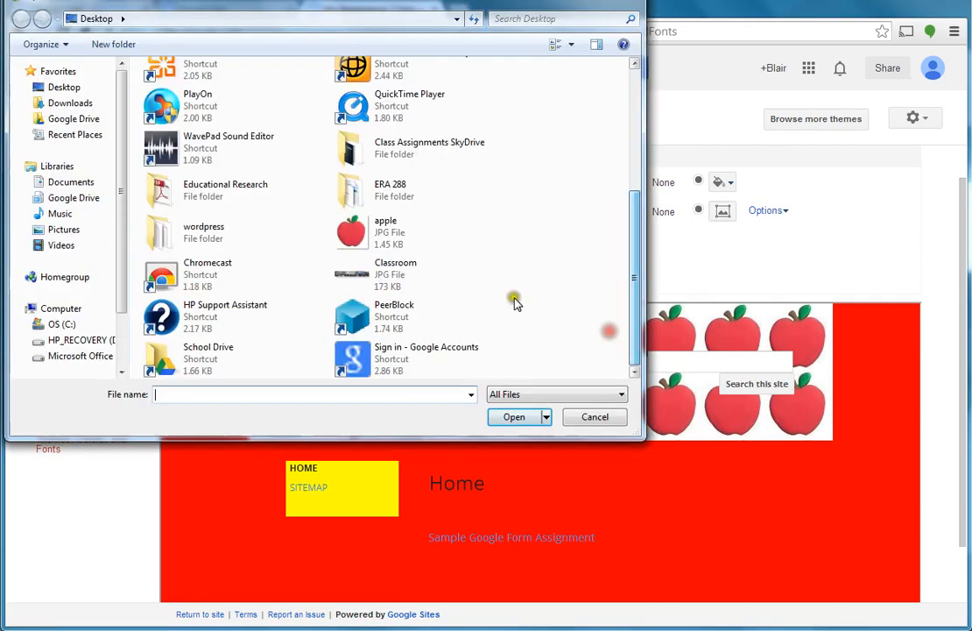
pyautogui.click(414, 276)
pyautogui.click(511, 418)
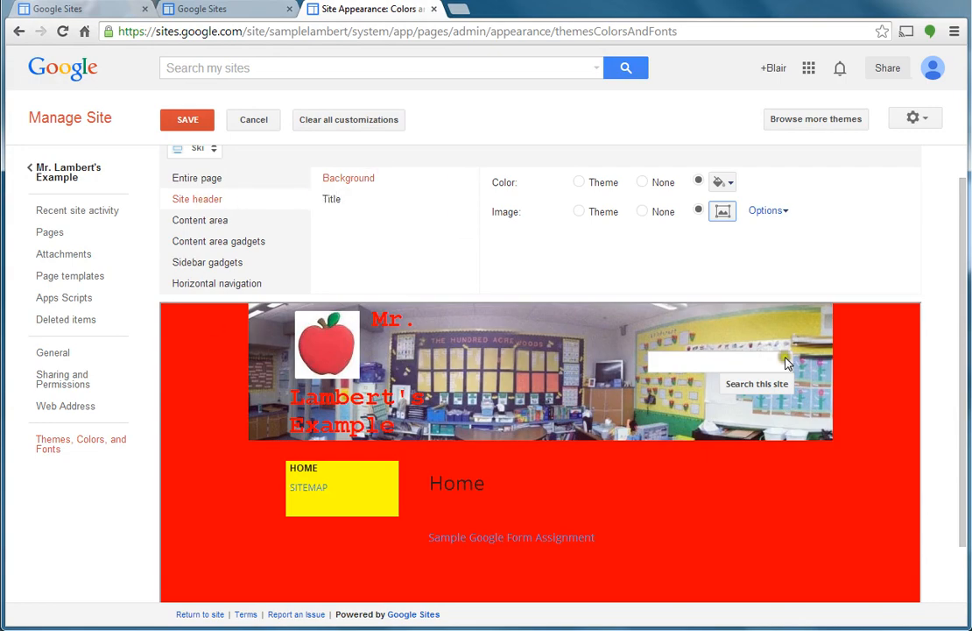
# Step: Try the Theme font for the site header's title, and settle on Verdana
pyautogui.click(327, 205)
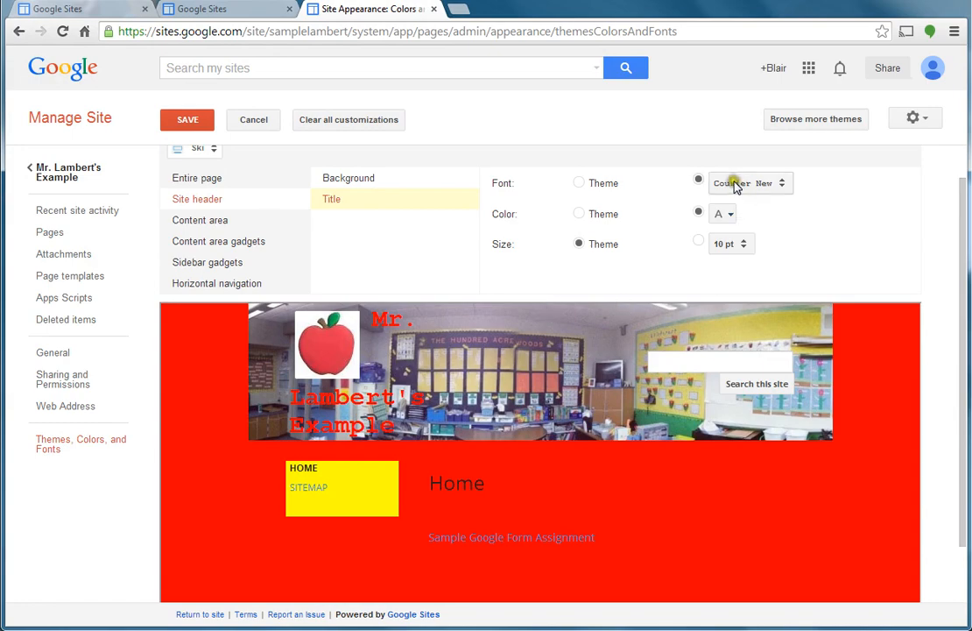
pyautogui.click(579, 184)
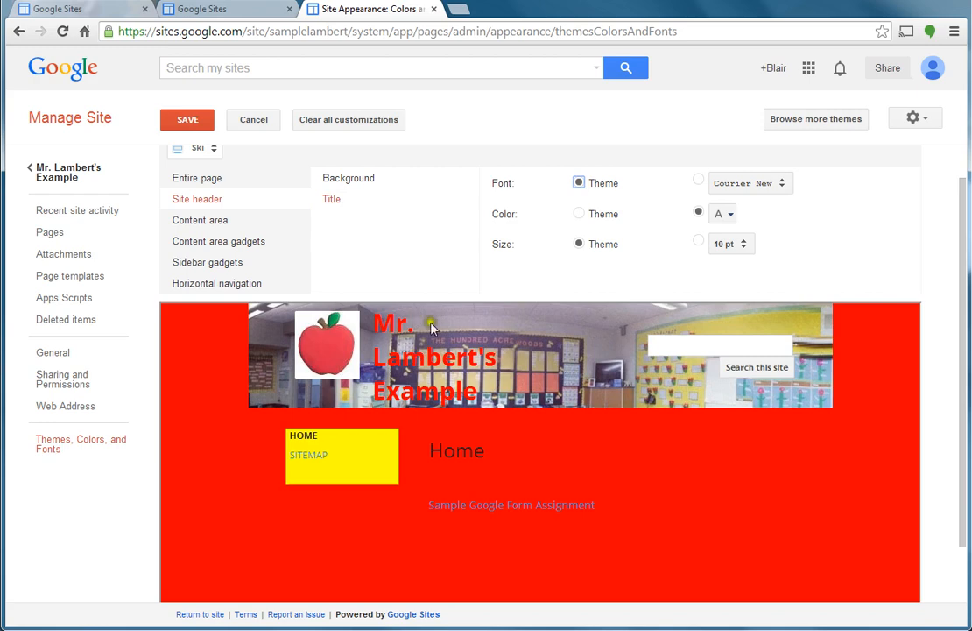
pyautogui.click(730, 186)
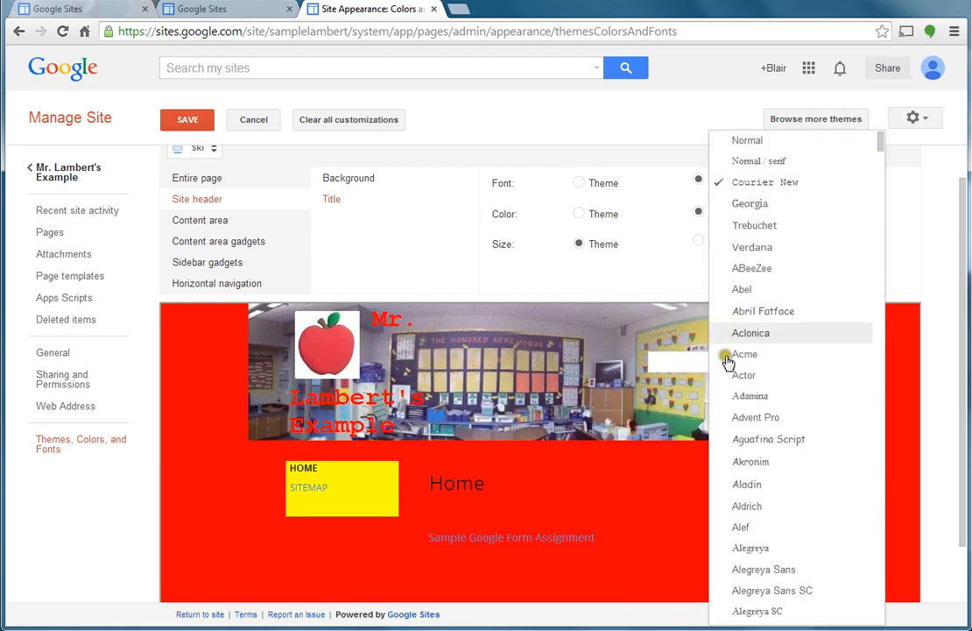
pyautogui.click(734, 250)
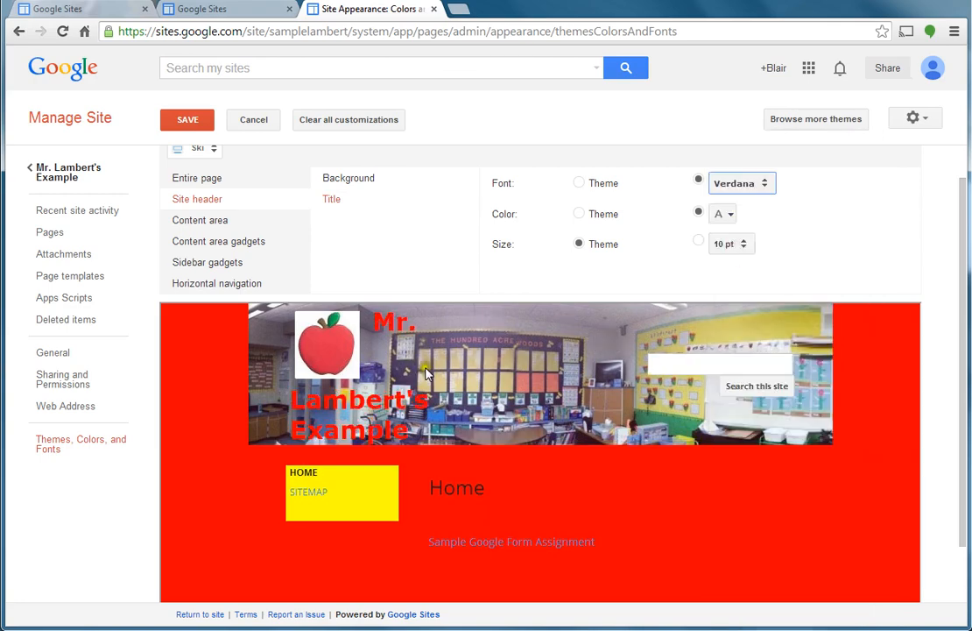
# Step: Try 10 pt, 18 pt and 24 pt for the site header's title, and settle on 18 pt
pyautogui.click(698, 244)
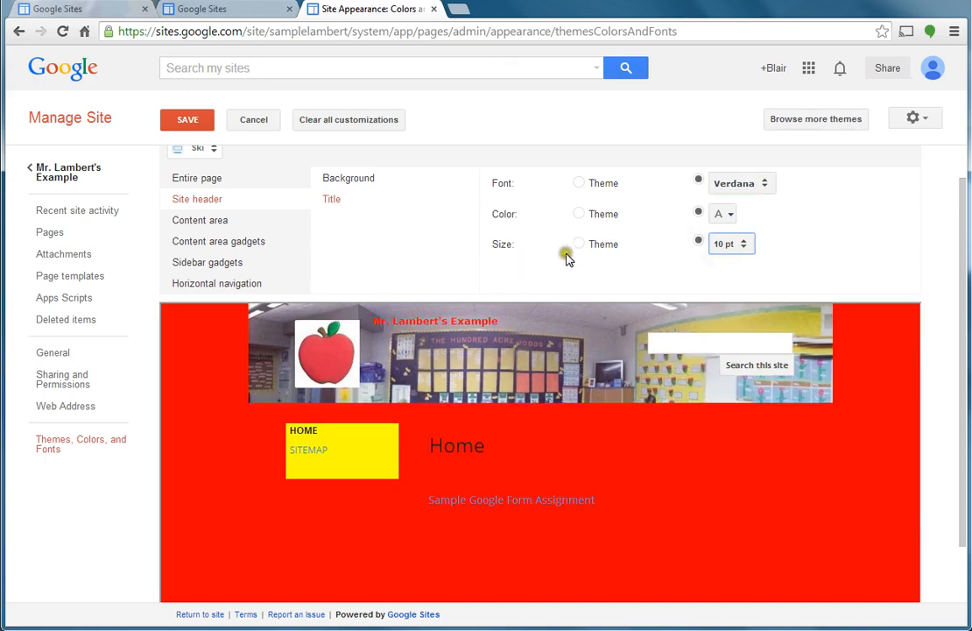
pyautogui.click(723, 245)
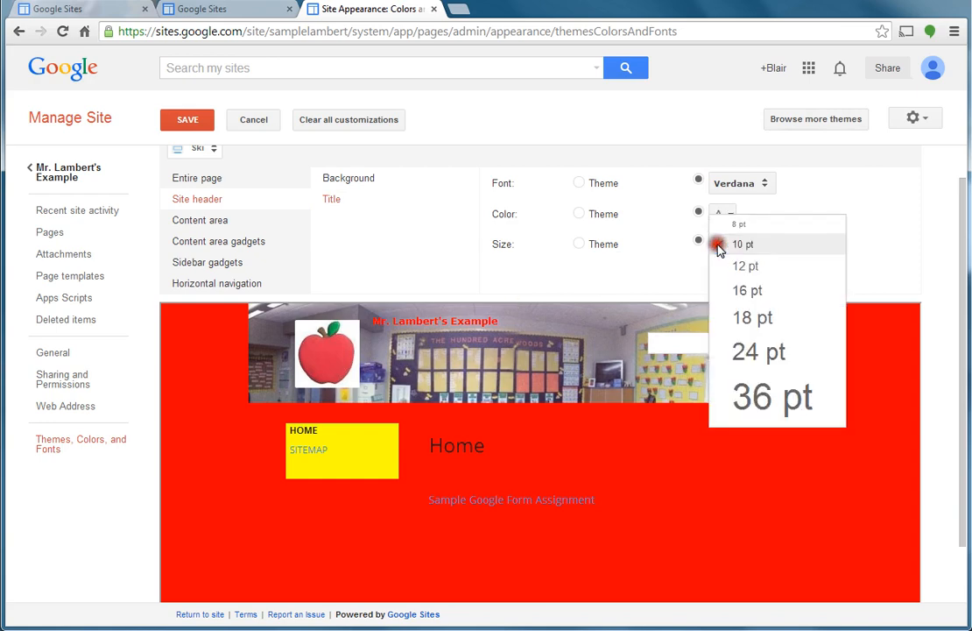
pyautogui.click(746, 326)
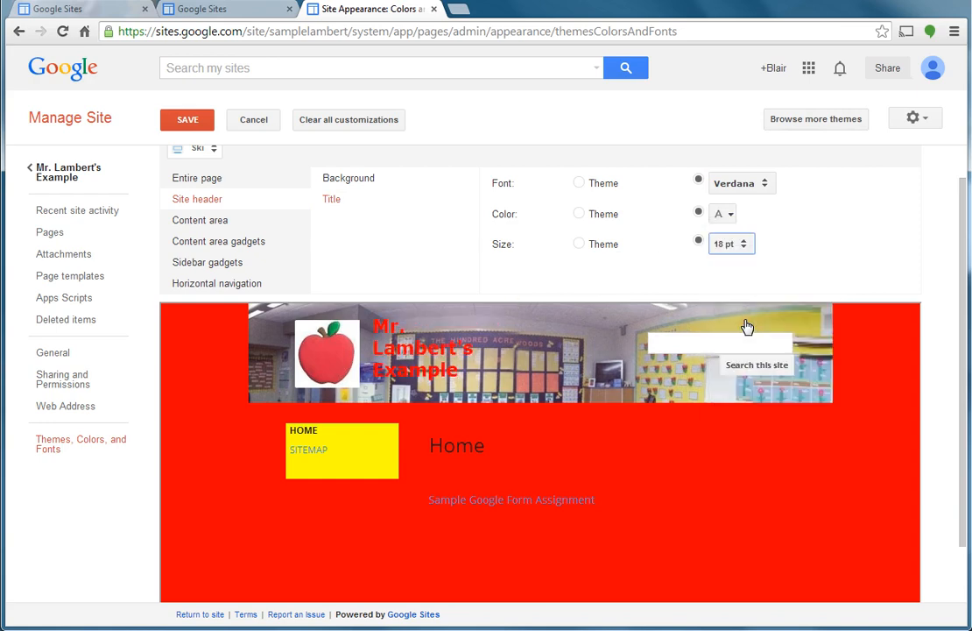
pyautogui.click(714, 246)
pyautogui.click(726, 285)
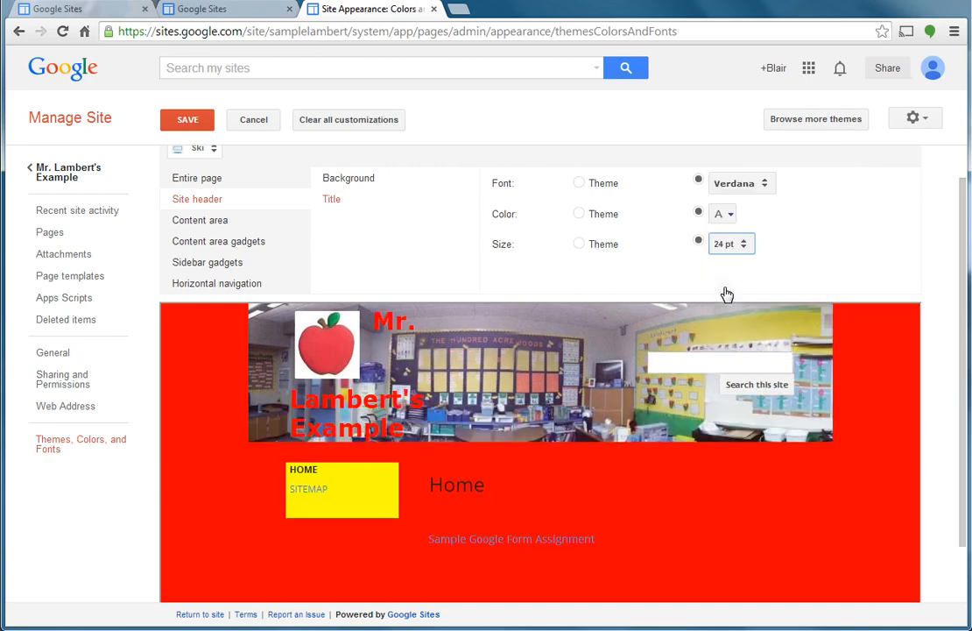
pyautogui.click(732, 246)
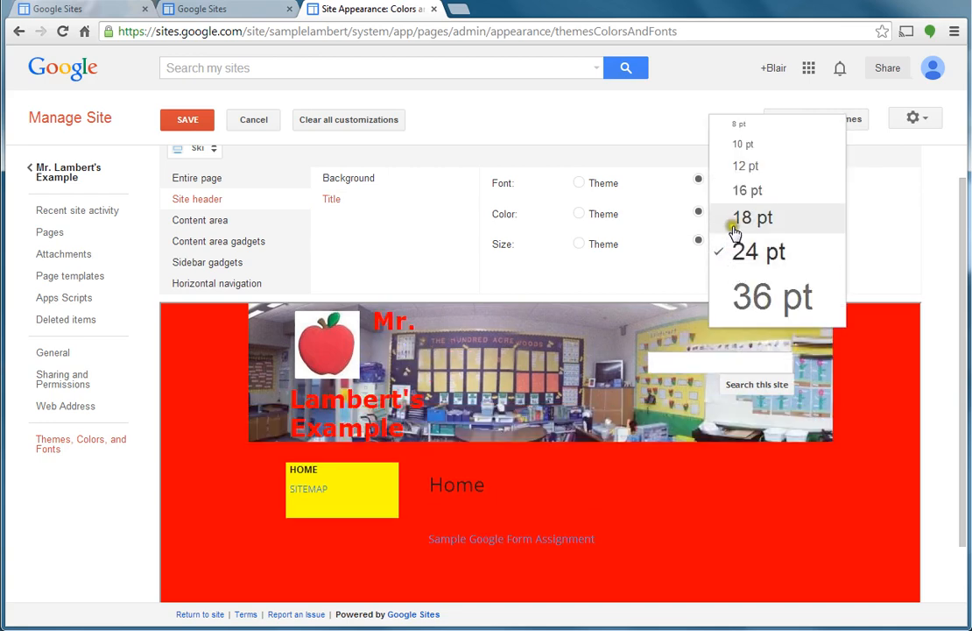
pyautogui.click(735, 224)
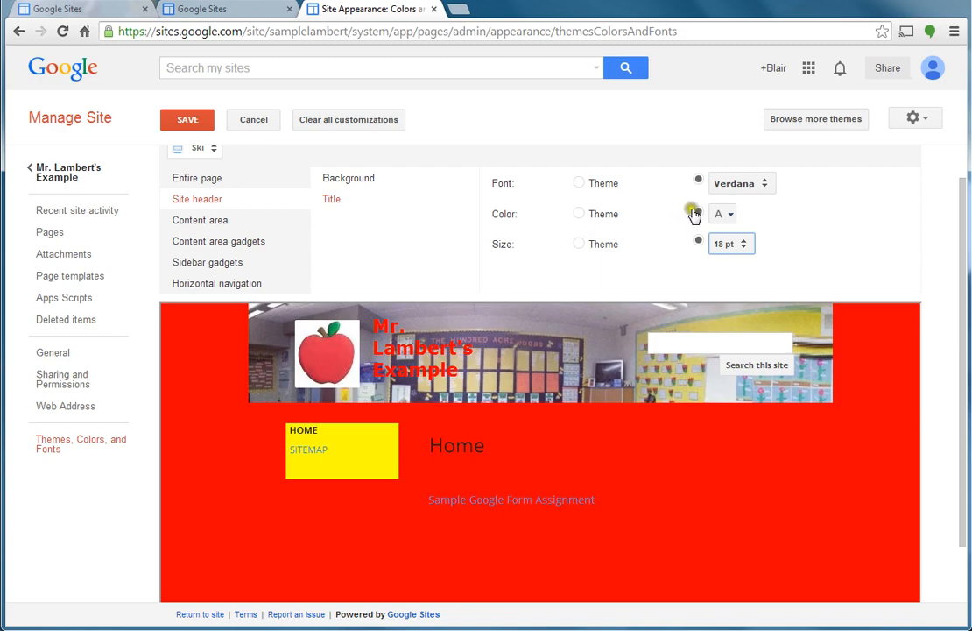
# Step: Try the Theme color for the site header's title, and settle on yellow
pyautogui.click(579, 215)
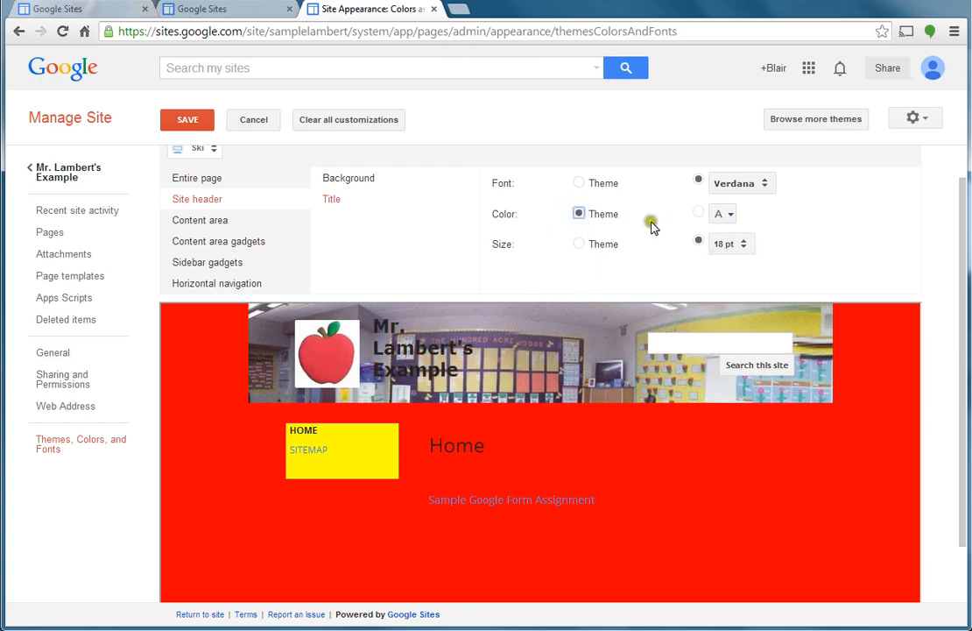
pyautogui.click(696, 214)
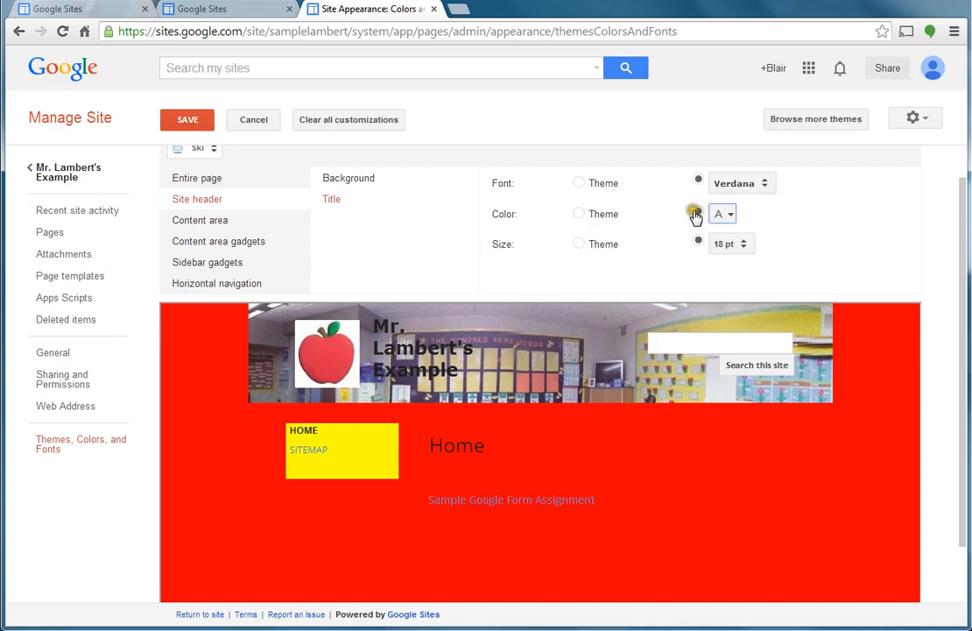
pyautogui.click(713, 213)
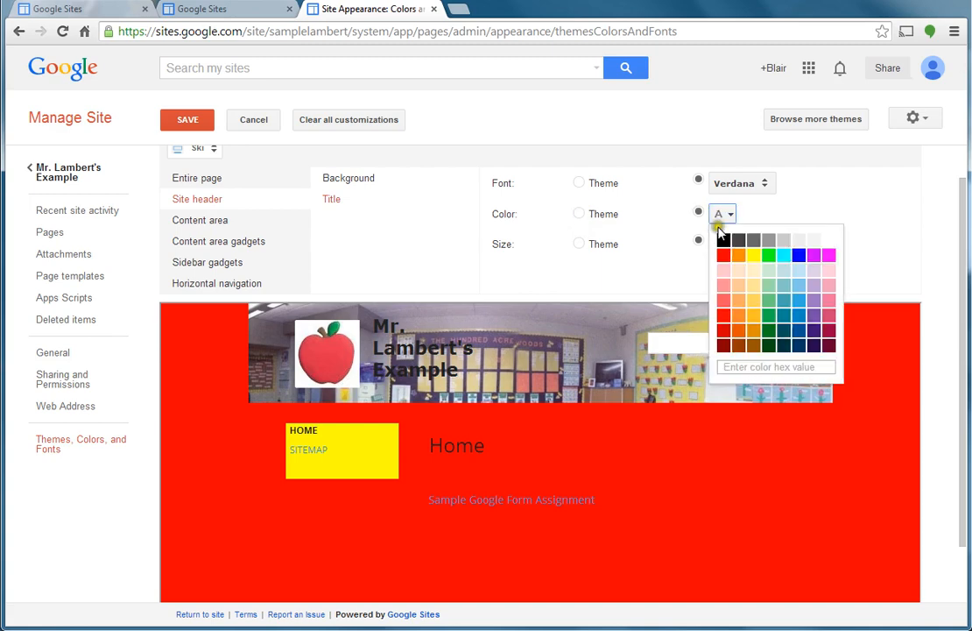
pyautogui.click(753, 255)
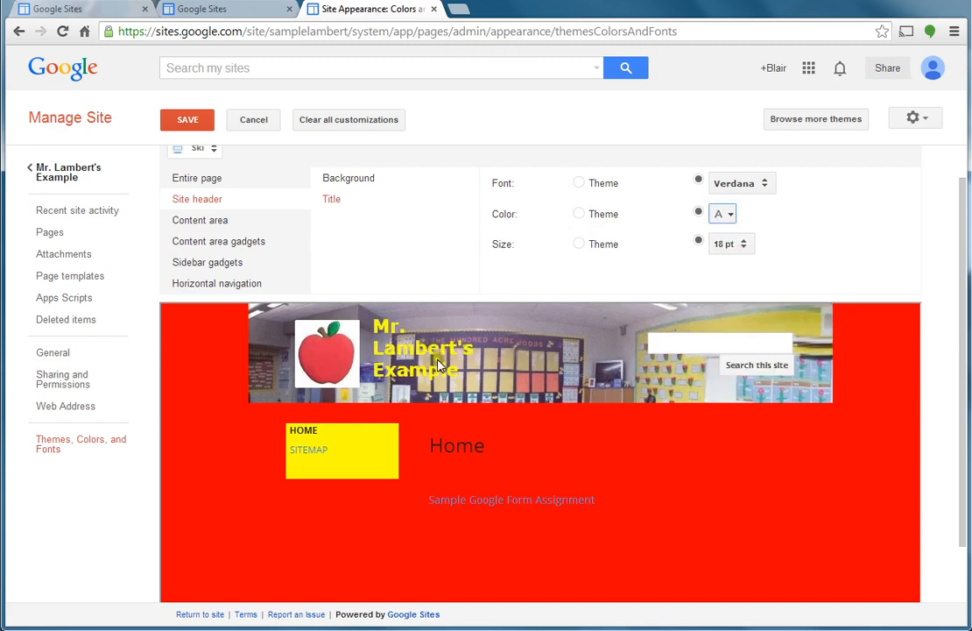
pyautogui.scroll(-1, 675, 446)
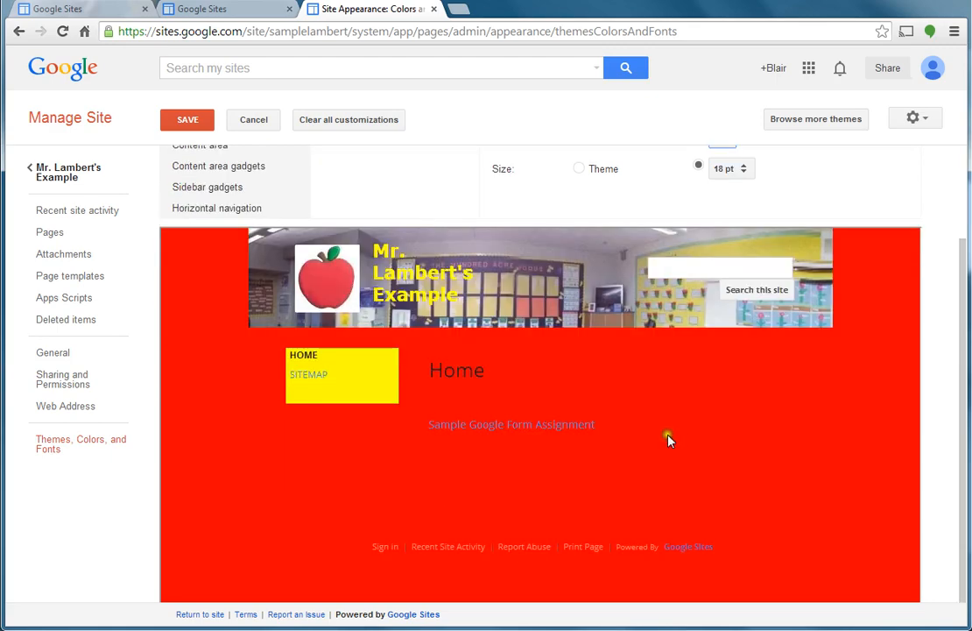
pyautogui.scroll(1, 666, 433)
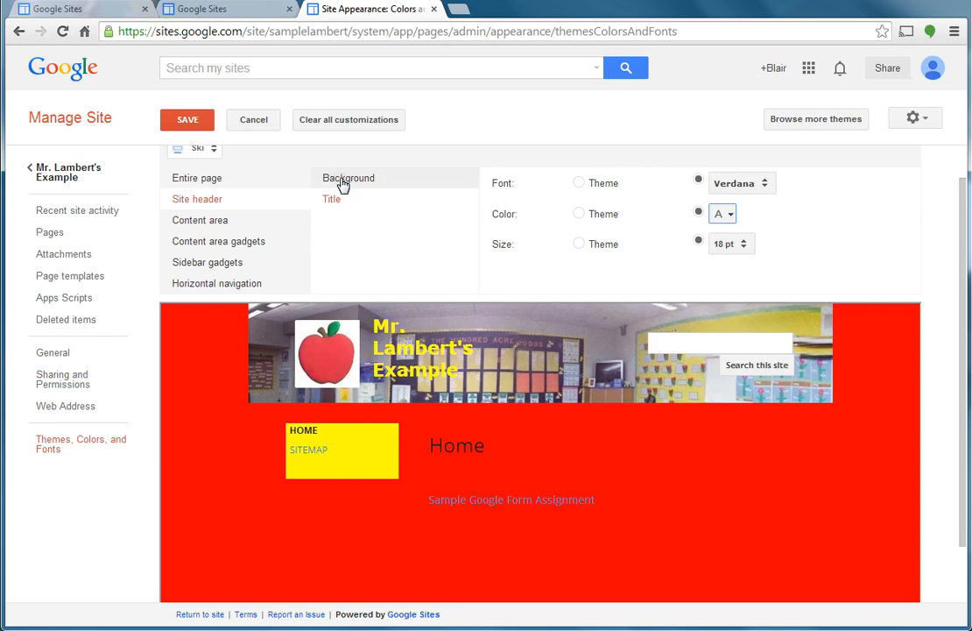
# Step: Try the Theme color for the content area's background, and settle on yellow
pyautogui.click(224, 223)
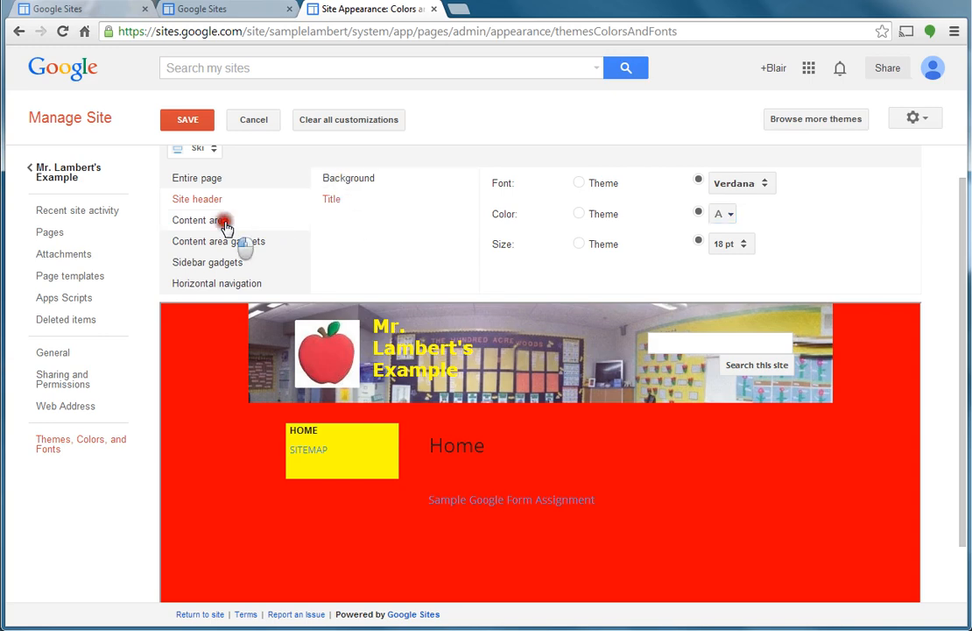
pyautogui.scroll(-1, 524, 427)
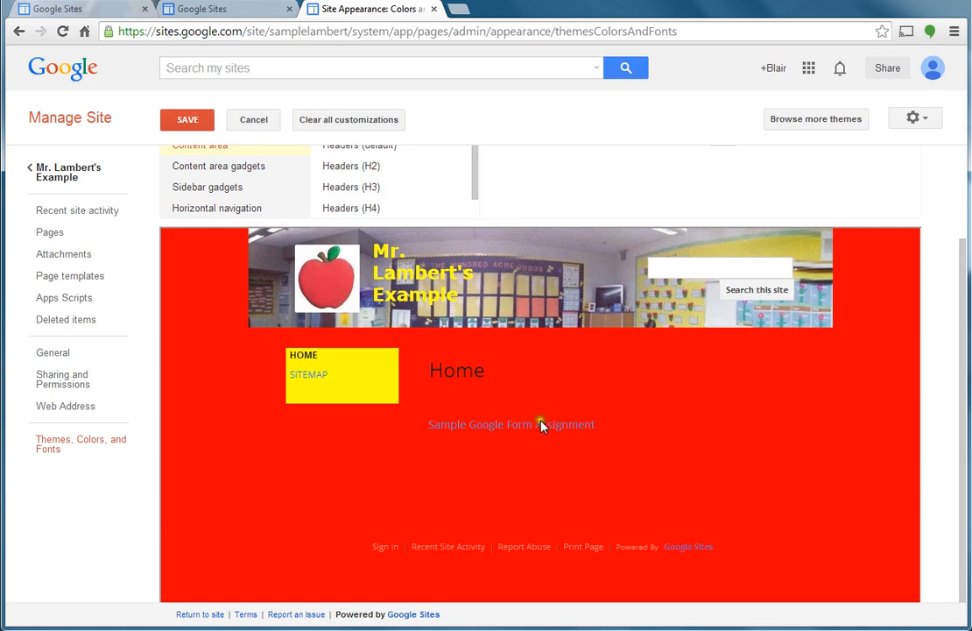
pyautogui.scroll(1, 542, 427)
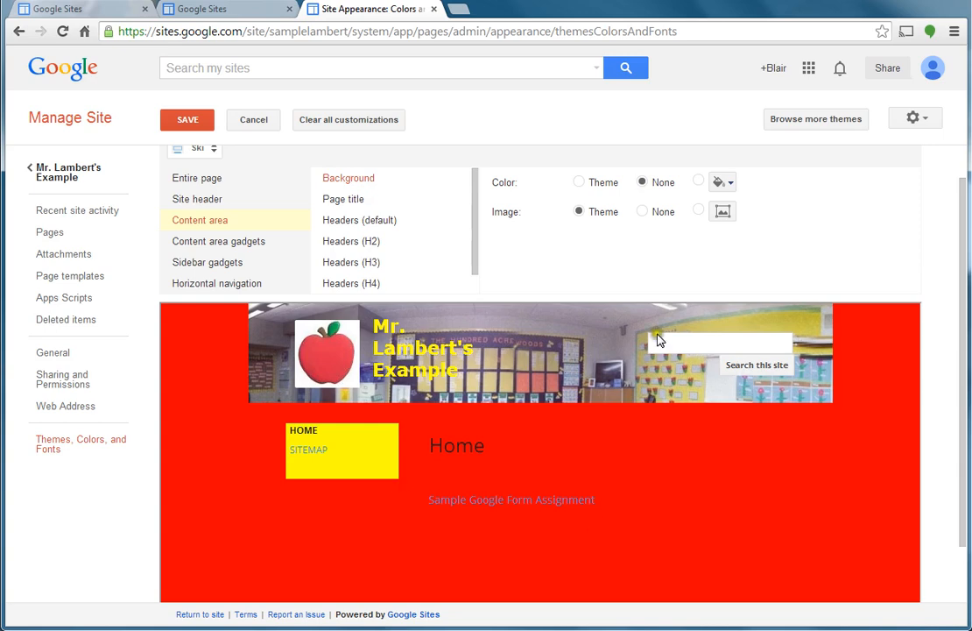
pyautogui.click(576, 181)
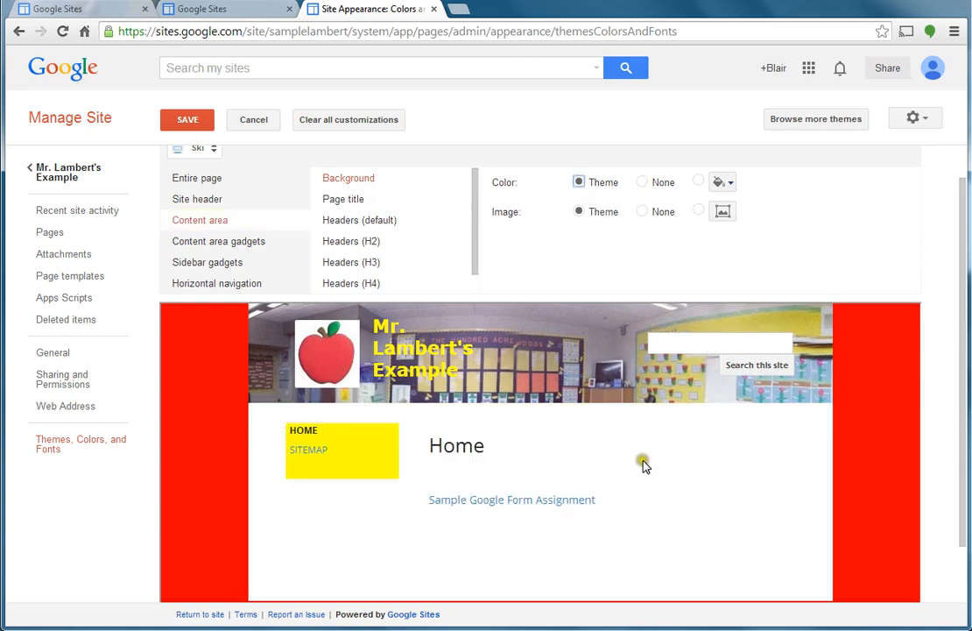
pyautogui.scroll(-1, 642, 462)
pyautogui.scroll(1, 705, 447)
pyautogui.scroll(1, 708, 449)
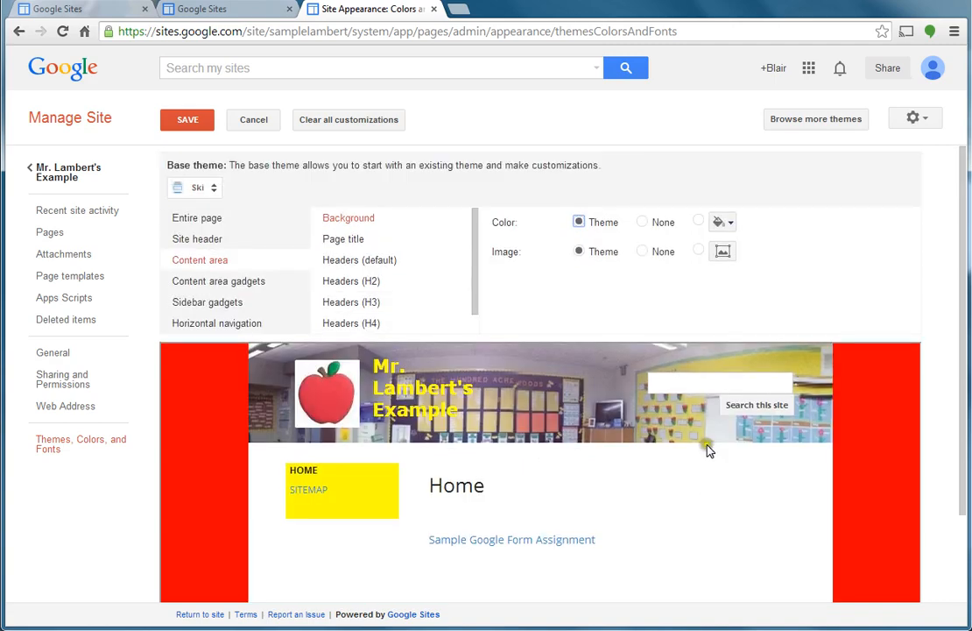
pyautogui.scroll(-2, 708, 449)
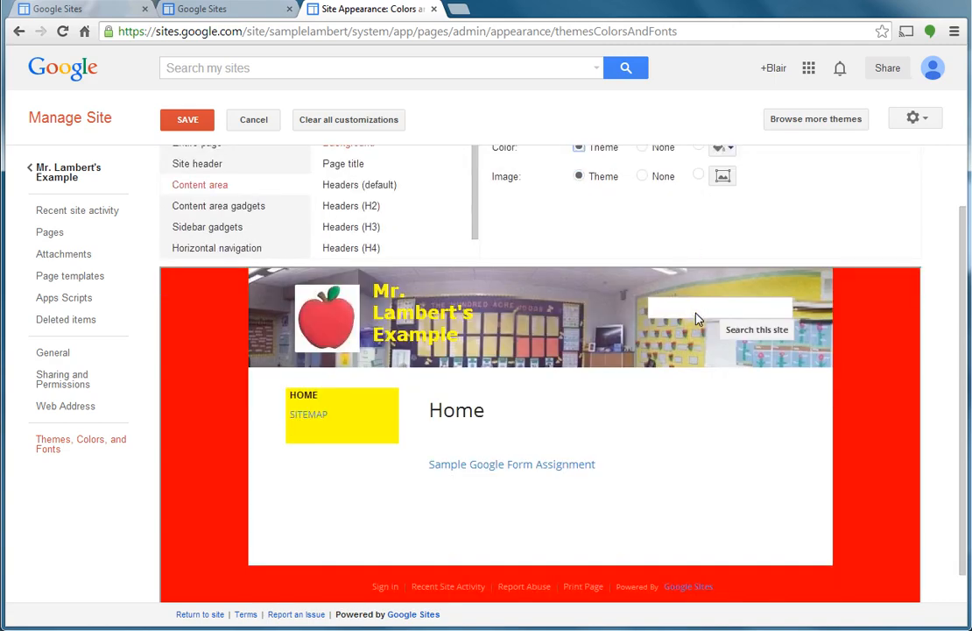
pyautogui.scroll(1, 697, 319)
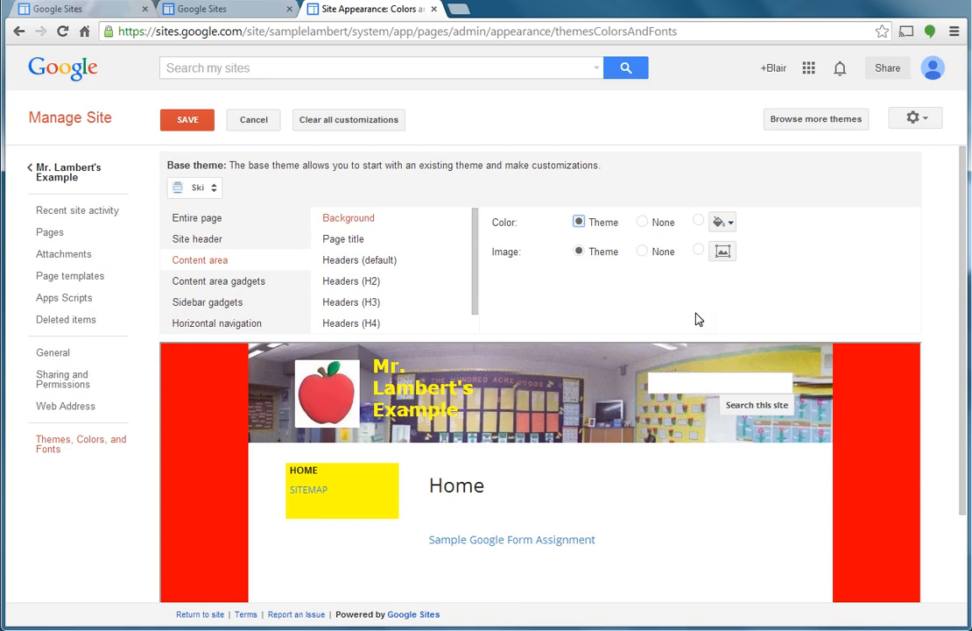
pyautogui.click(698, 223)
pyautogui.click(716, 223)
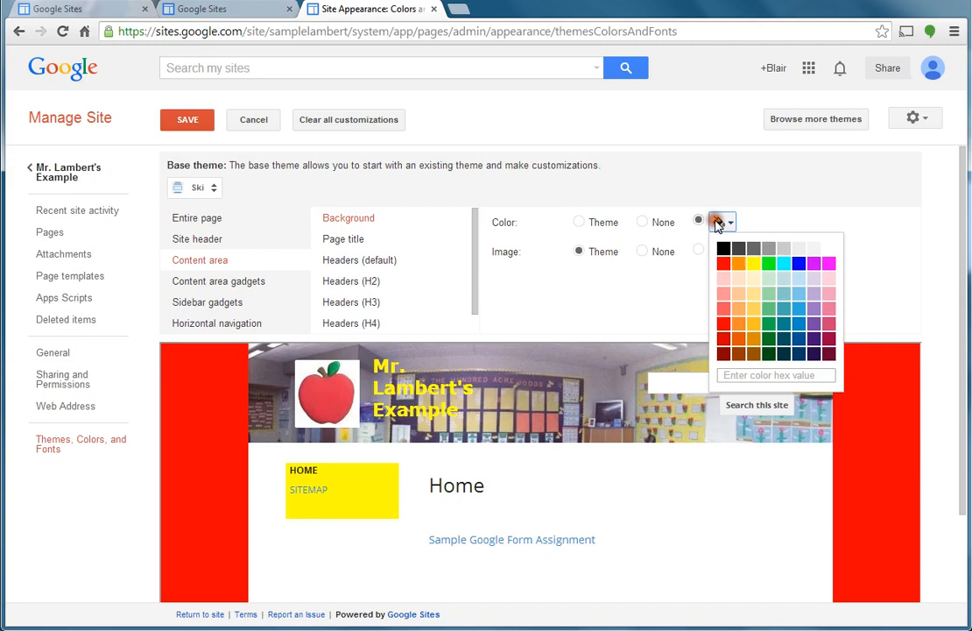
pyautogui.click(753, 263)
pyautogui.scroll(-1, 710, 455)
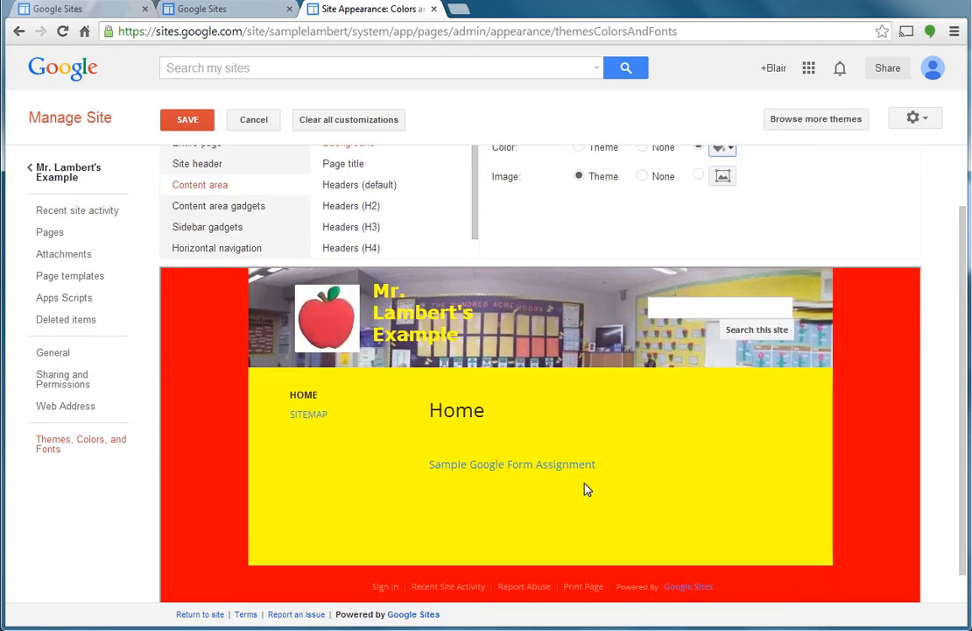
pyautogui.scroll(1, 587, 489)
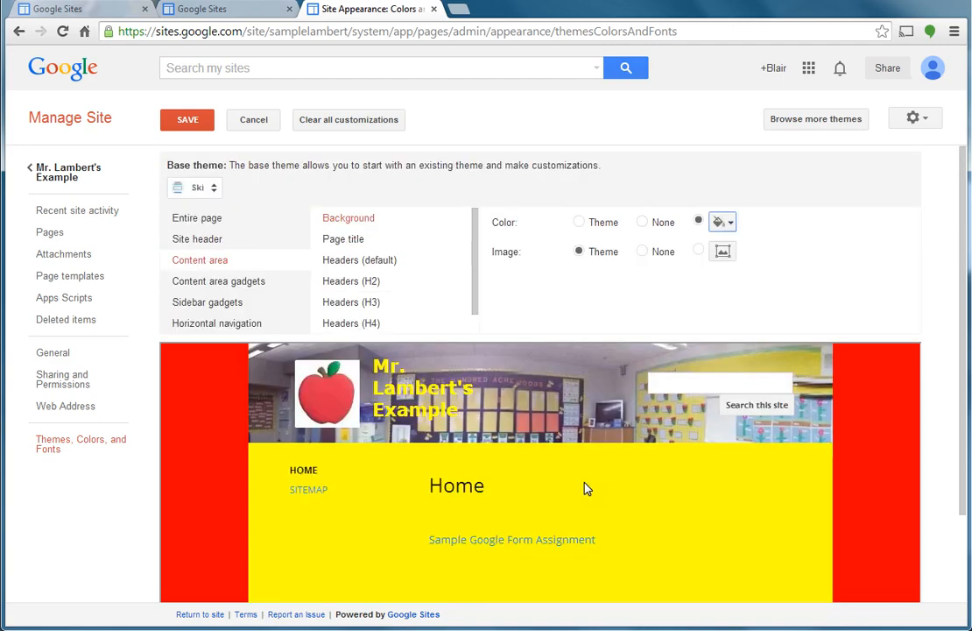
# Step: Set the content area's page title to red at 24 pt
pyautogui.click(338, 241)
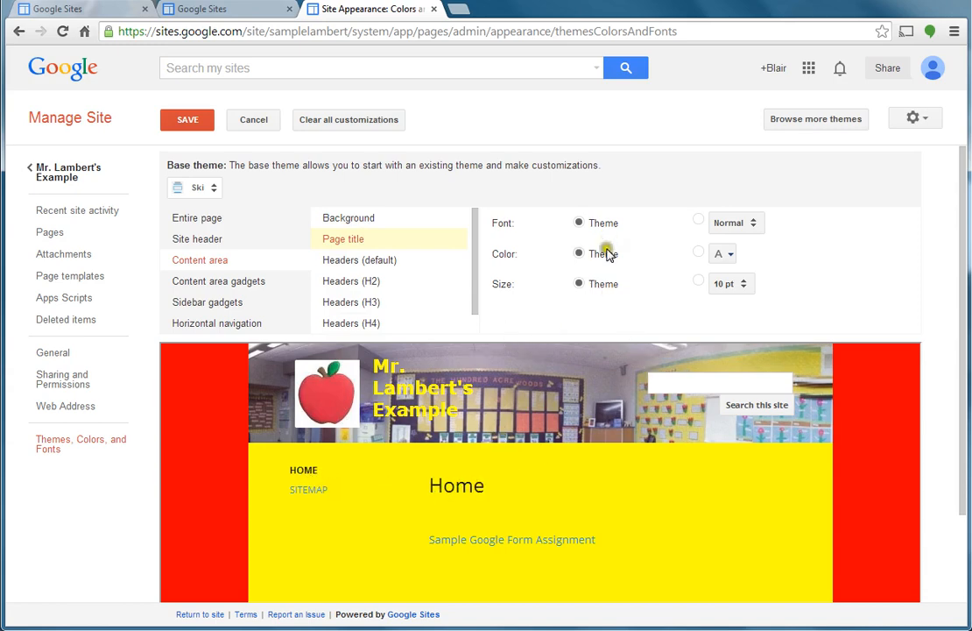
pyautogui.click(698, 253)
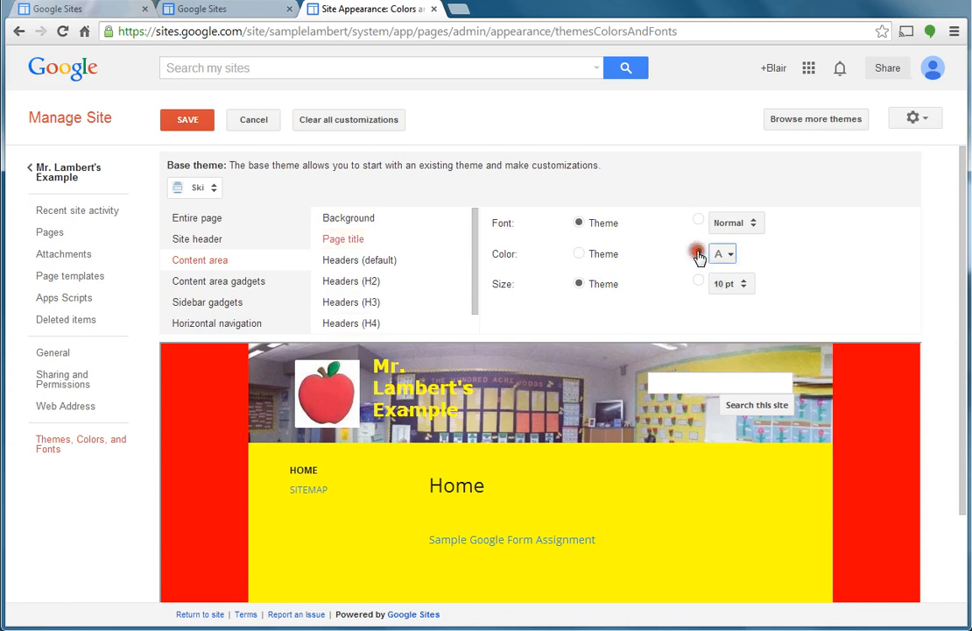
pyautogui.click(719, 256)
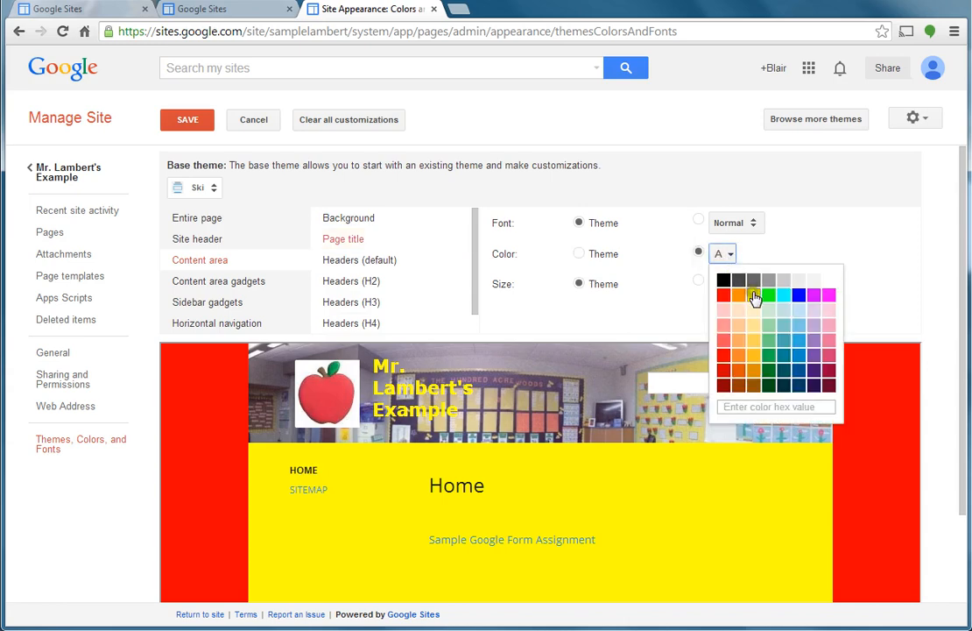
pyautogui.click(720, 297)
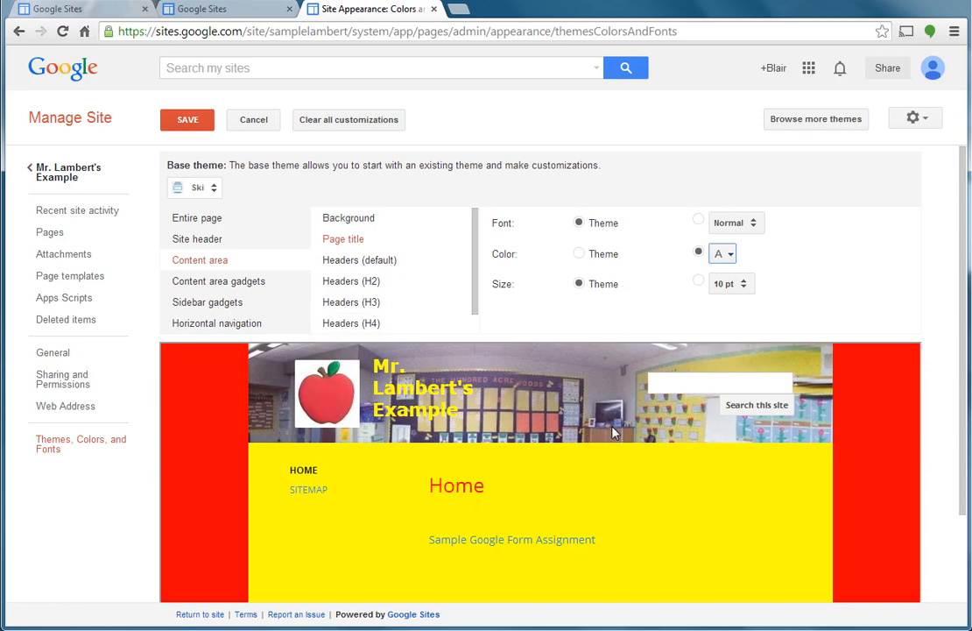
pyautogui.click(699, 281)
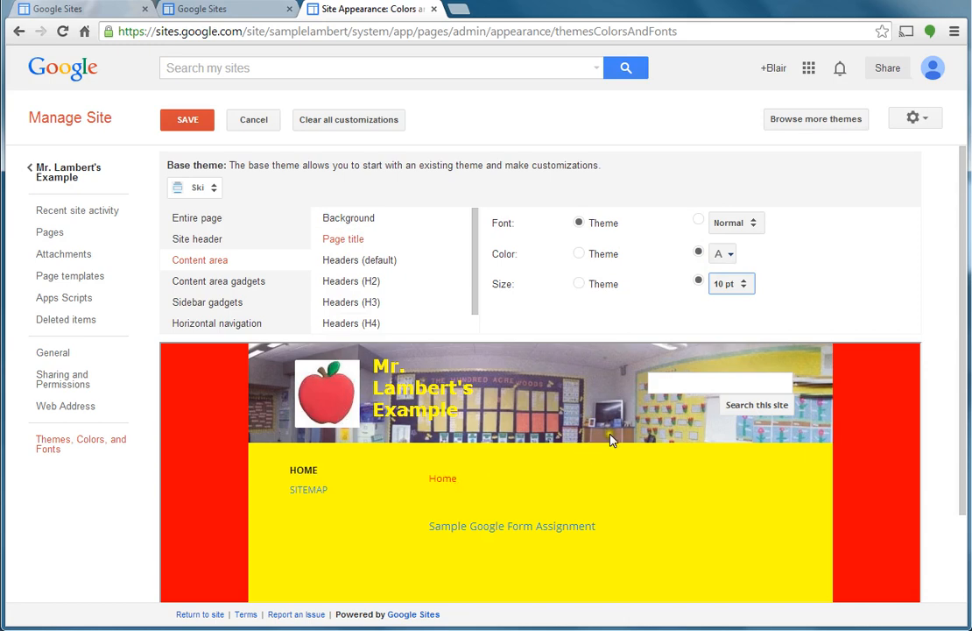
pyautogui.click(722, 286)
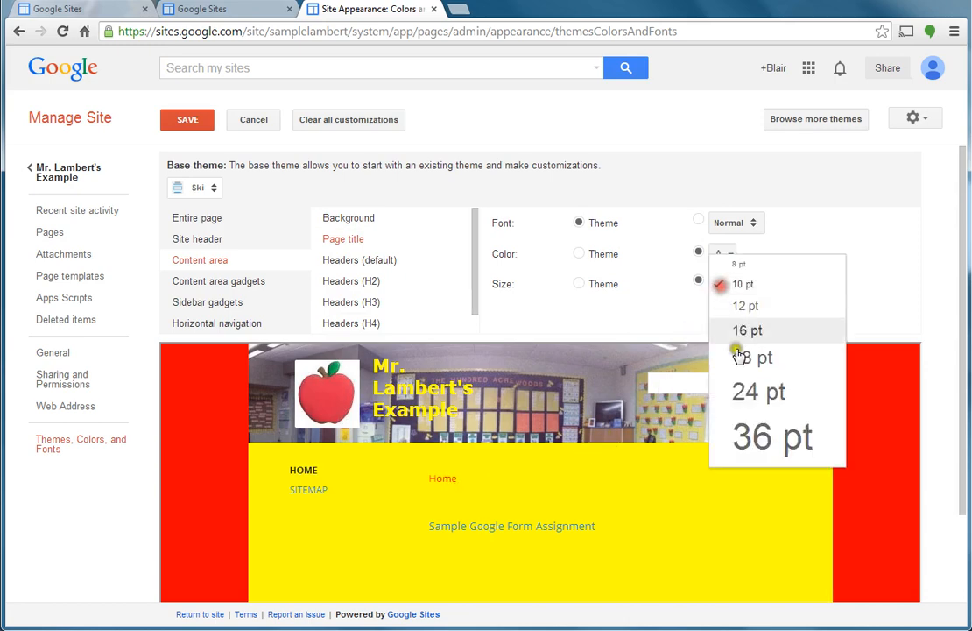
pyautogui.click(744, 390)
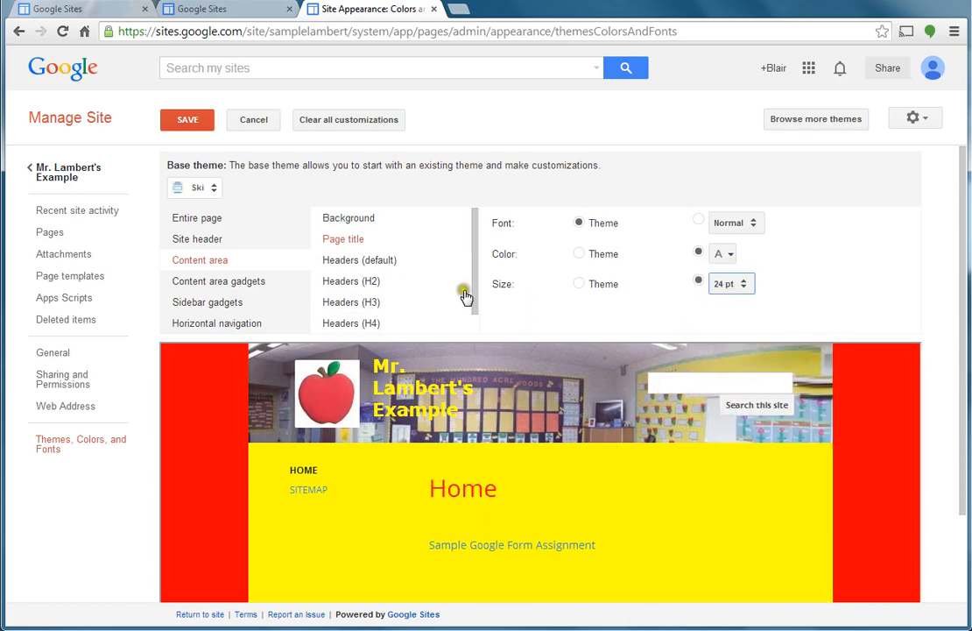
# Step: Look through the content area's customizable elements and examine the page preview down to its footer
pyautogui.moveTo(471, 246); pyautogui.dragTo(451, 289)
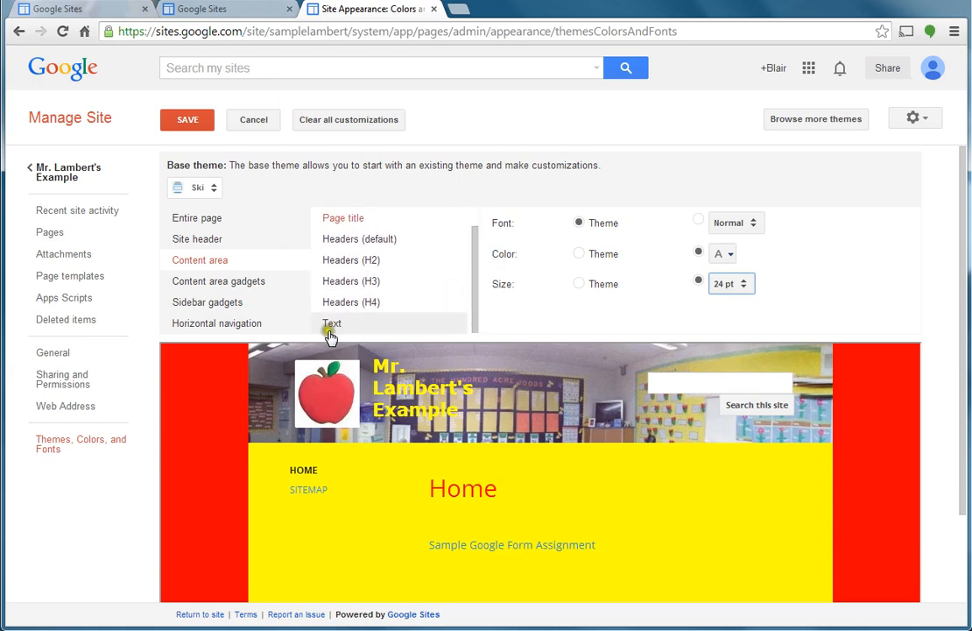
pyautogui.scroll(-2, 444, 414)
pyautogui.click(445, 409)
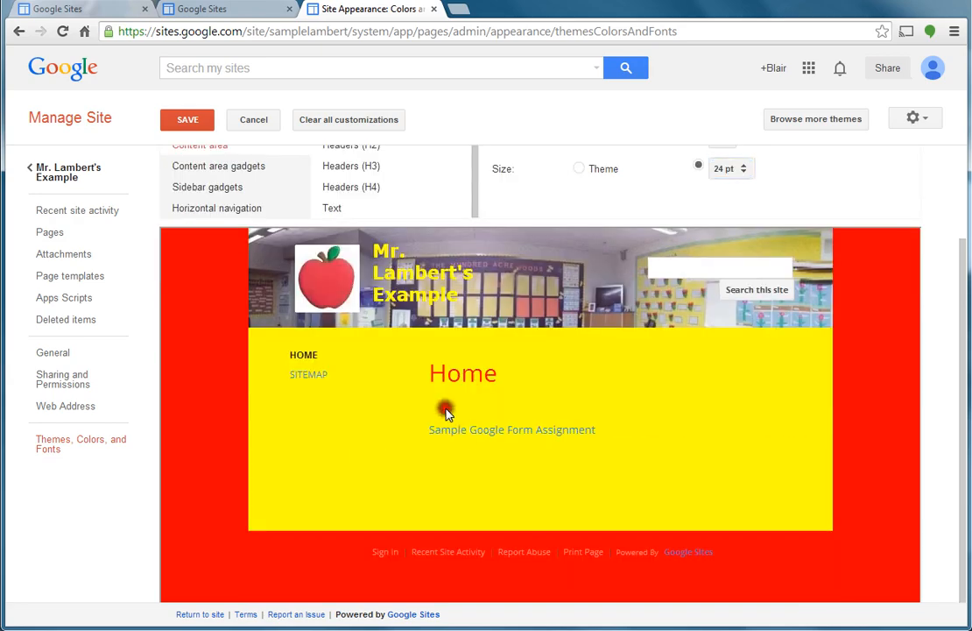
pyautogui.scroll(2, 452, 411)
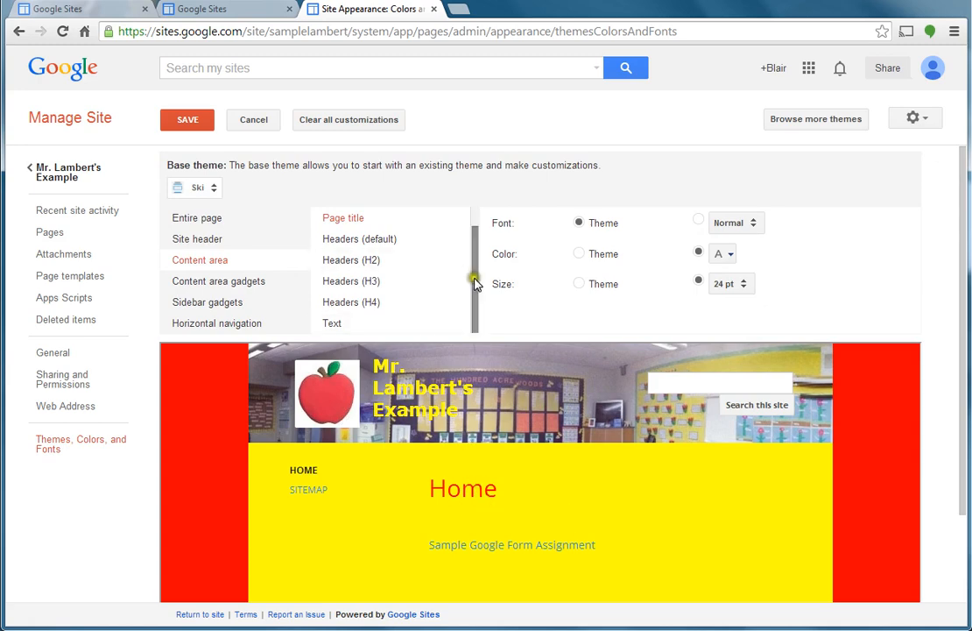
pyautogui.moveTo(474, 278); pyautogui.dragTo(473, 249)
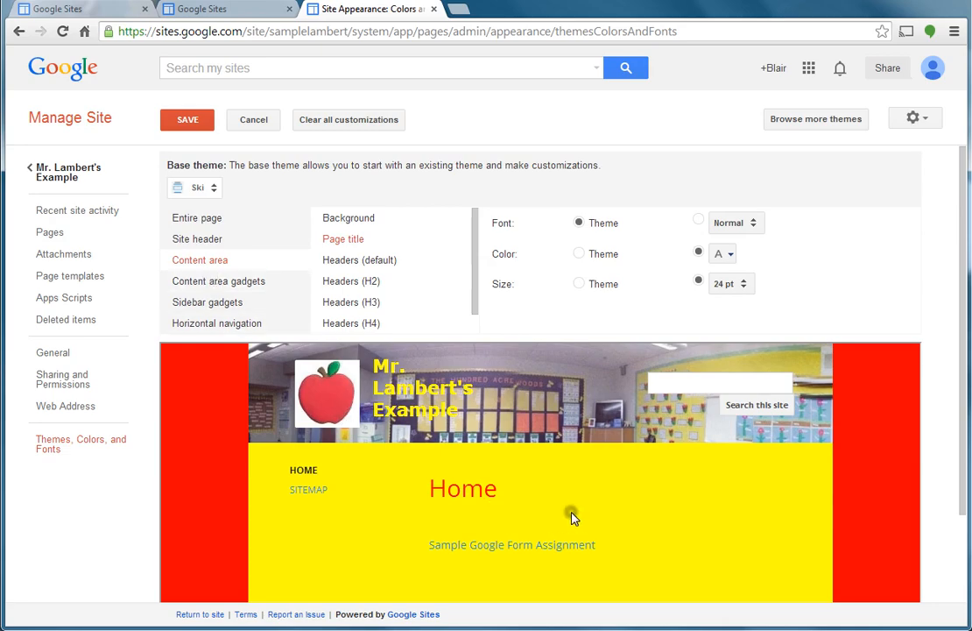
pyautogui.scroll(-1, 571, 513)
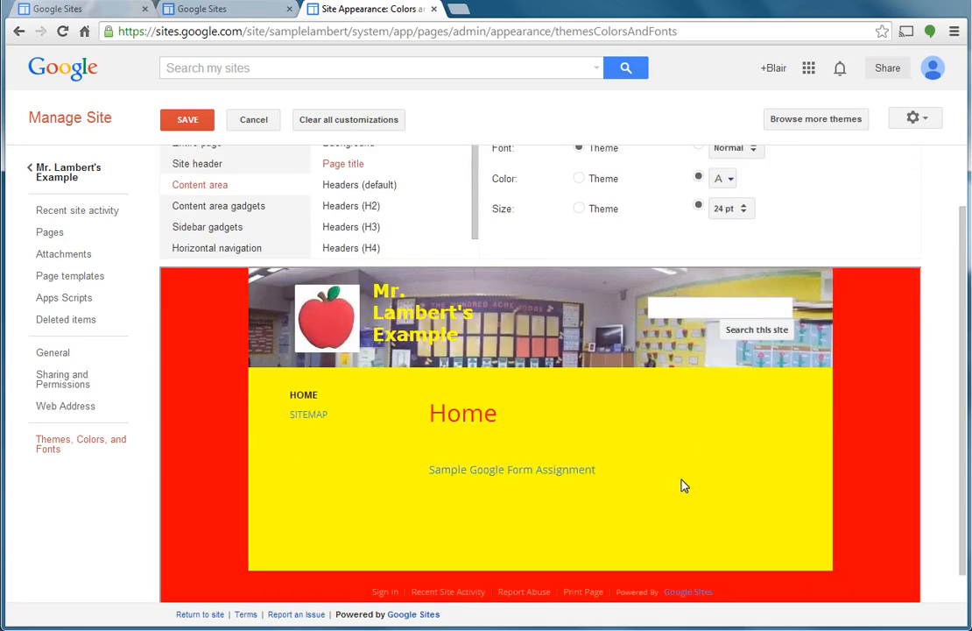
pyautogui.scroll(1, 684, 486)
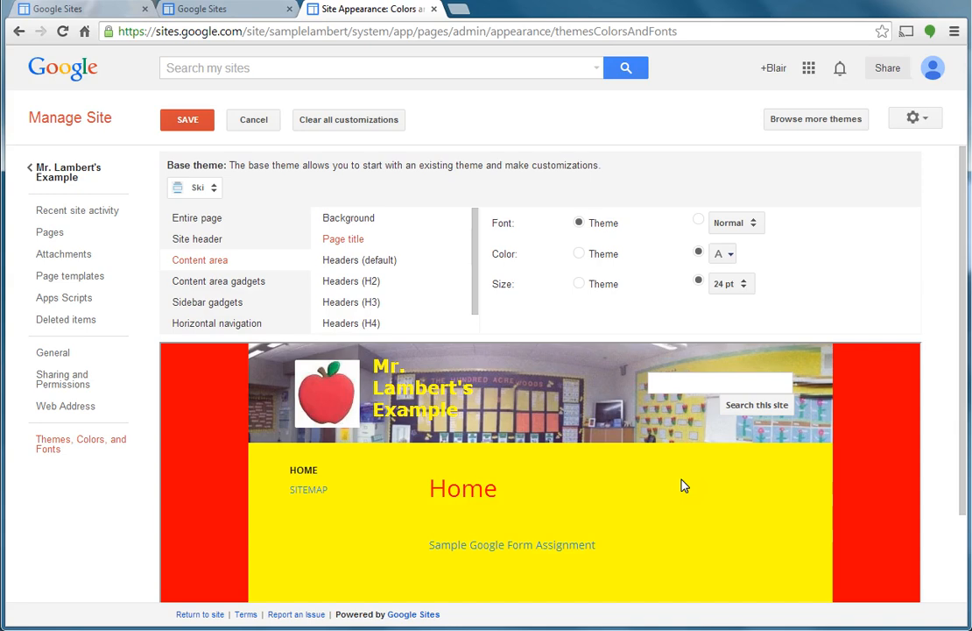
# Step: Try the Theme color for the sidebar gadgets' background, and settle on red
pyautogui.click(230, 304)
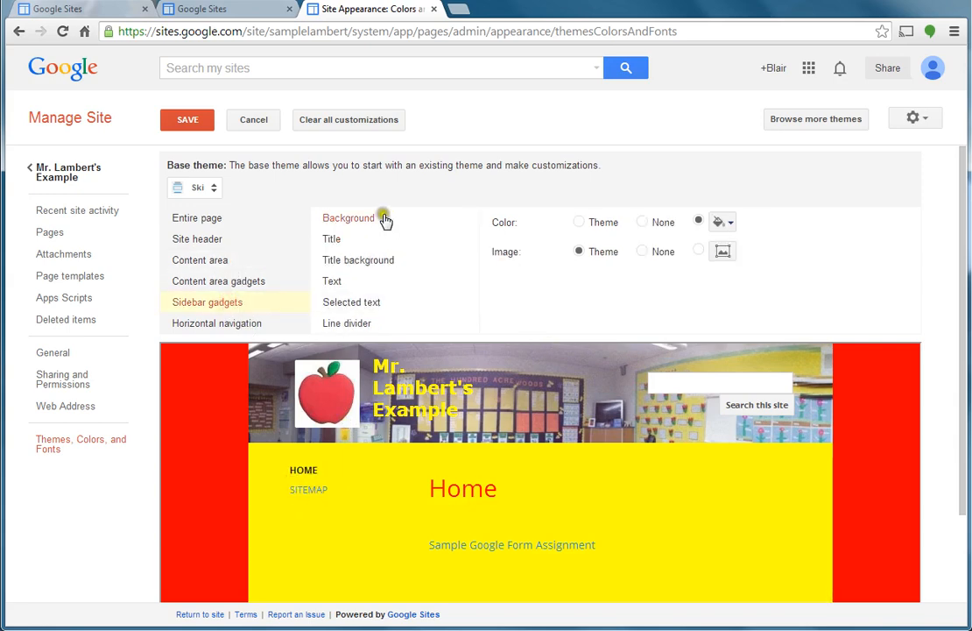
pyautogui.click(697, 222)
pyautogui.click(718, 222)
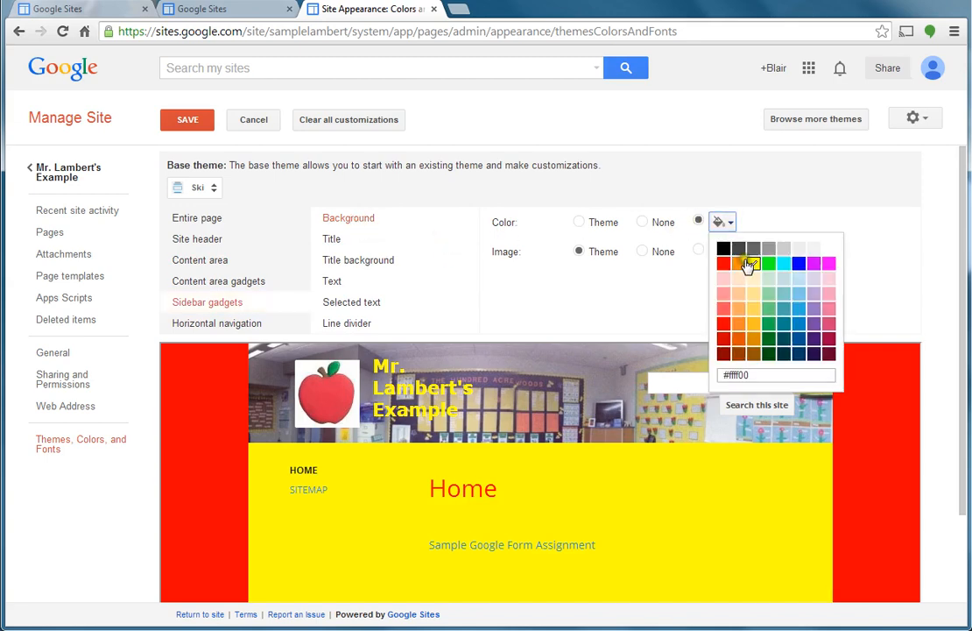
pyautogui.click(580, 222)
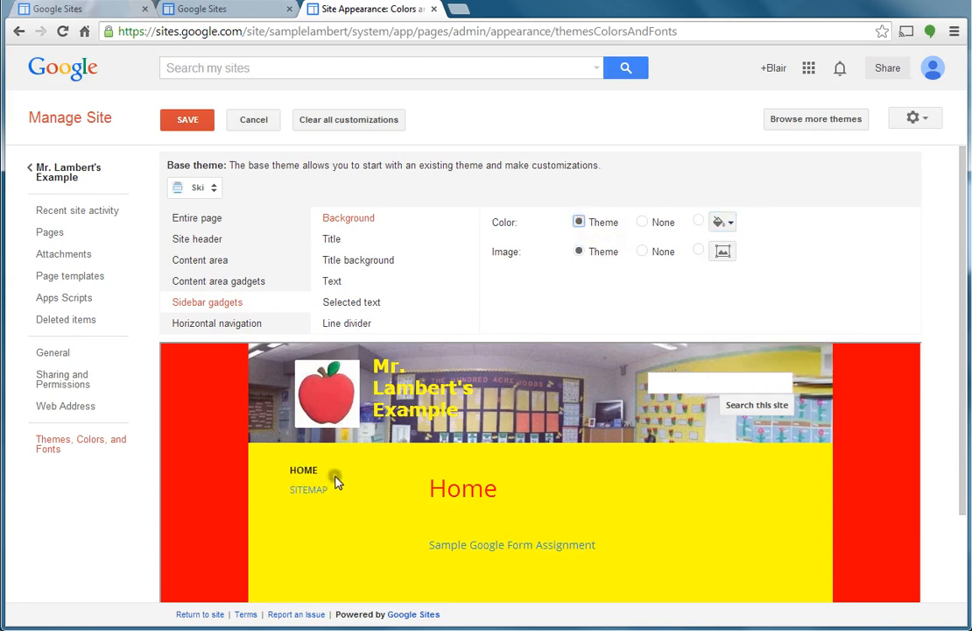
pyautogui.click(721, 222)
pyautogui.click(724, 265)
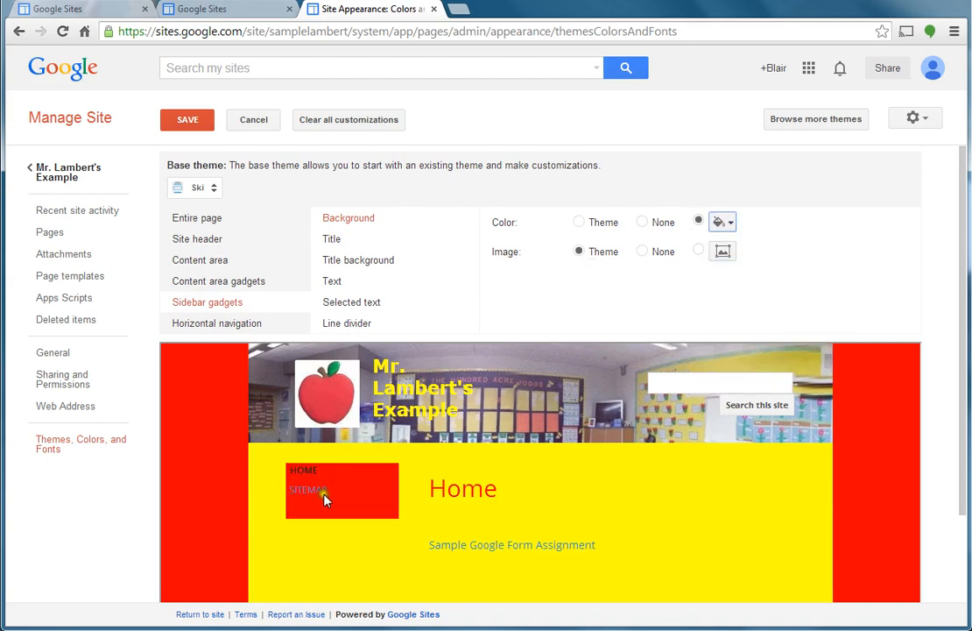
pyautogui.scroll(-2, 319, 495)
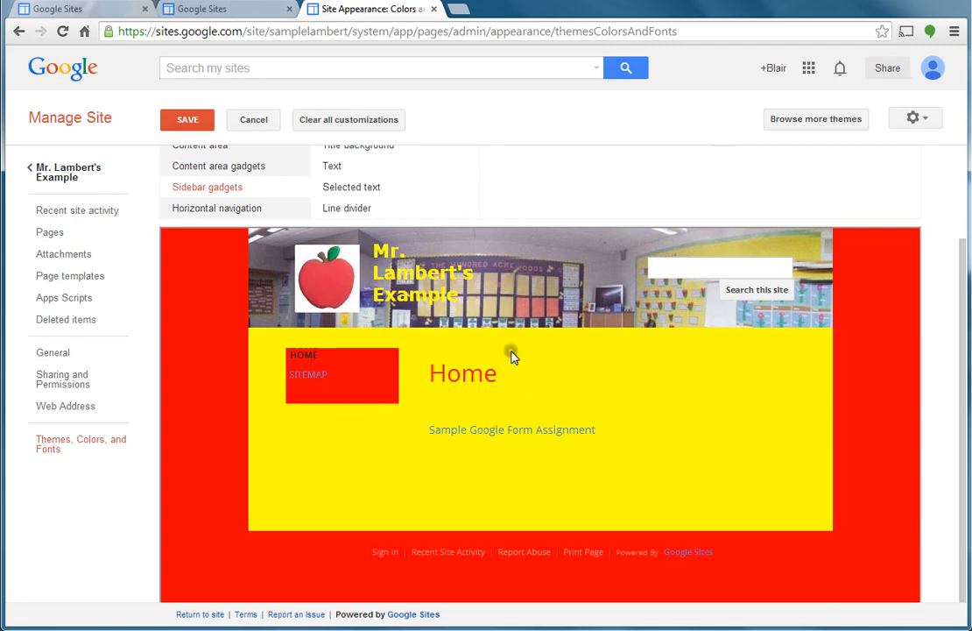
pyautogui.scroll(2, 490, 354)
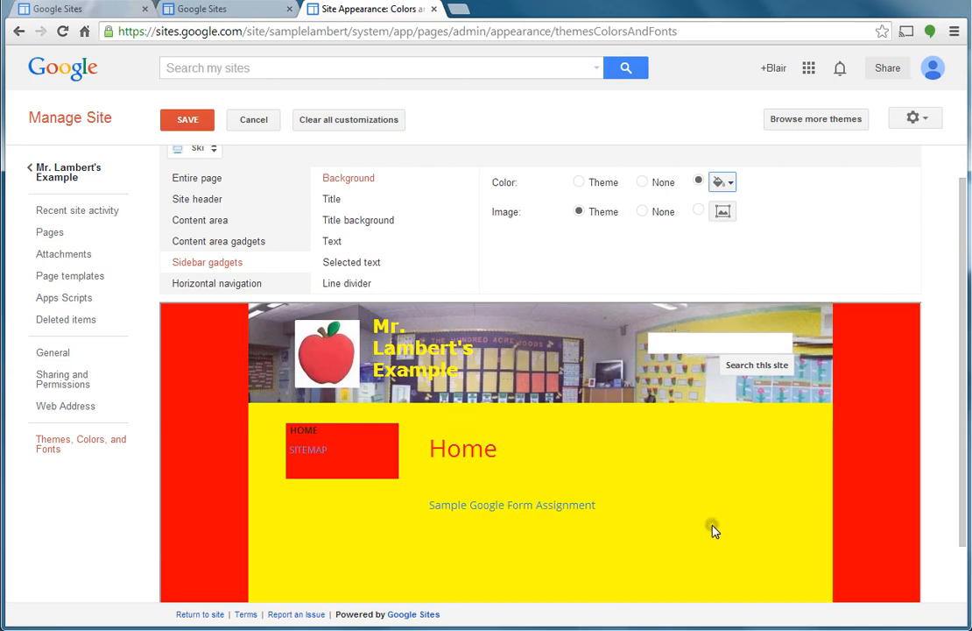
pyautogui.scroll(-1, 714, 525)
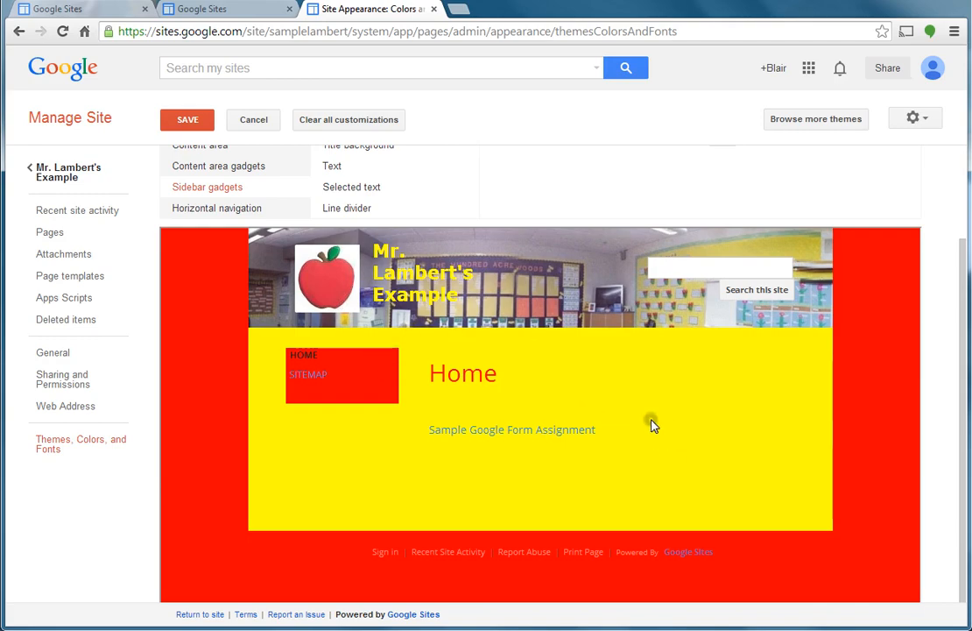
pyautogui.scroll(1, 651, 421)
pyautogui.scroll(-1, 652, 423)
pyautogui.scroll(1, 649, 427)
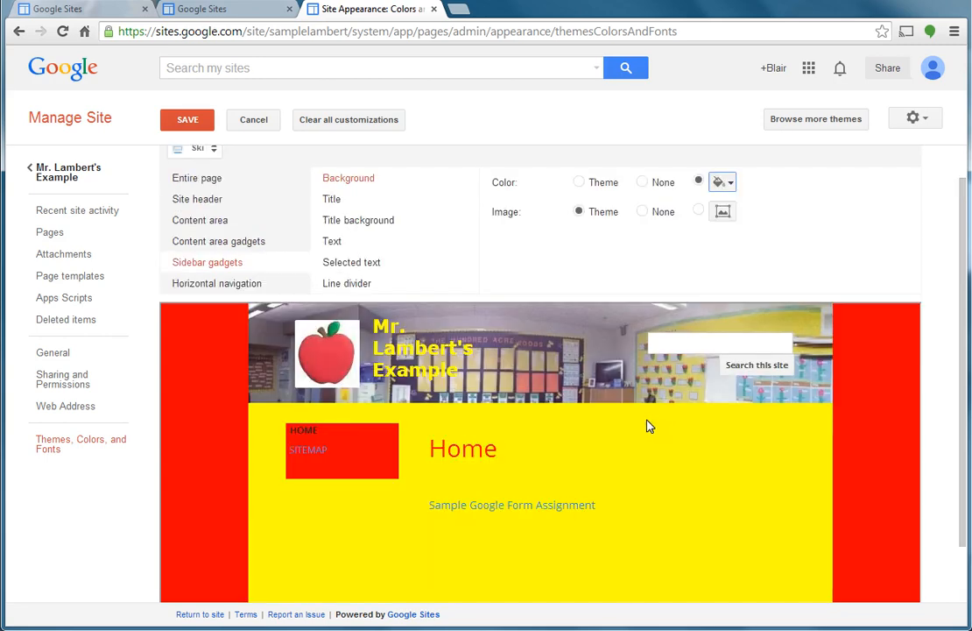